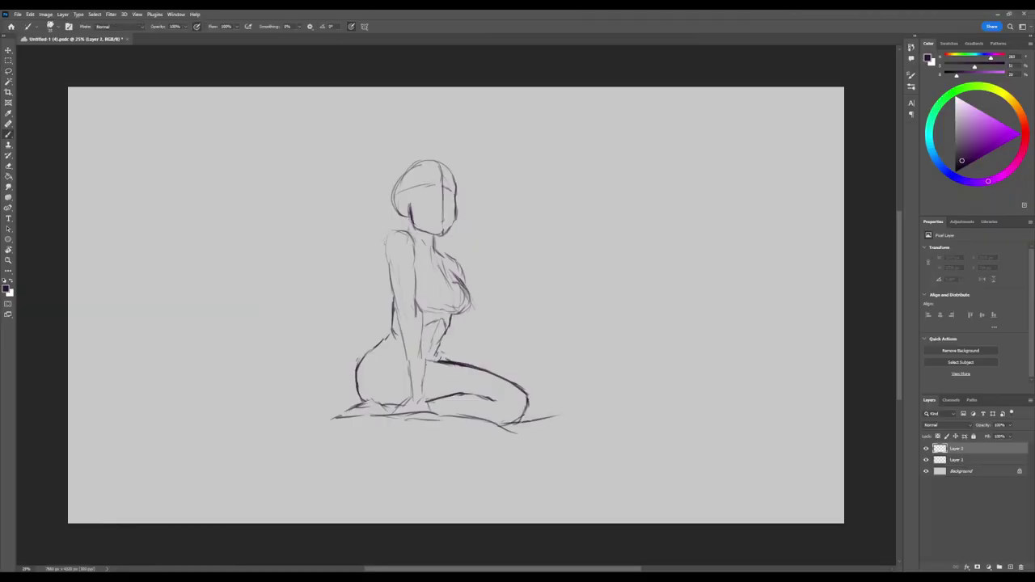
- Lower the opacity of the rough body sketch on Layer 1 and make Layer 2 active for refined lines
{"action": "left_click", "coordinate": [957, 460]}
{"action": "left_click_drag", "start_coordinate": [983, 426], "coordinate": [946, 425]}
{"action": "left_click", "coordinate": [957, 449]}
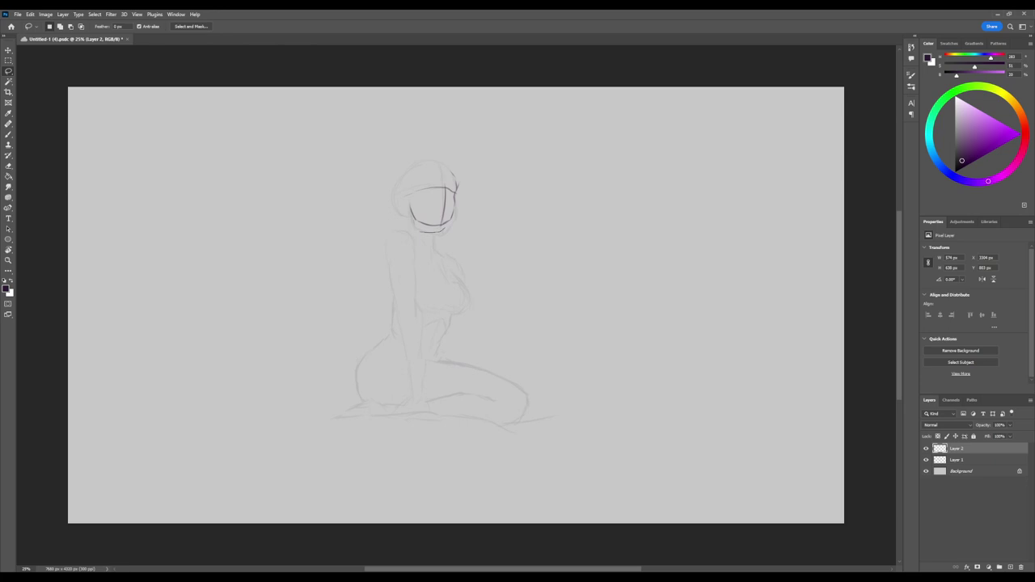
- Redraw the head on Layer 2 over the faded sketch, with the skull outline, jaw, ear and eyes, erasing stray lines
{"action": "left_click_drag", "start_coordinate": [432, 143], "coordinate": [429, 147]}
{"action": "key", "text": "ctrl+d"}
{"action": "left_click_drag", "start_coordinate": [432, 202], "coordinate": [415, 211]}
{"action": "left_click_drag", "start_coordinate": [443, 181], "coordinate": [476, 181]}
{"action": "key", "text": "e"}
{"action": "left_click_drag", "start_coordinate": [460, 203], "coordinate": [448, 200]}
{"action": "left_click_drag", "start_coordinate": [437, 199], "coordinate": [424, 199]}
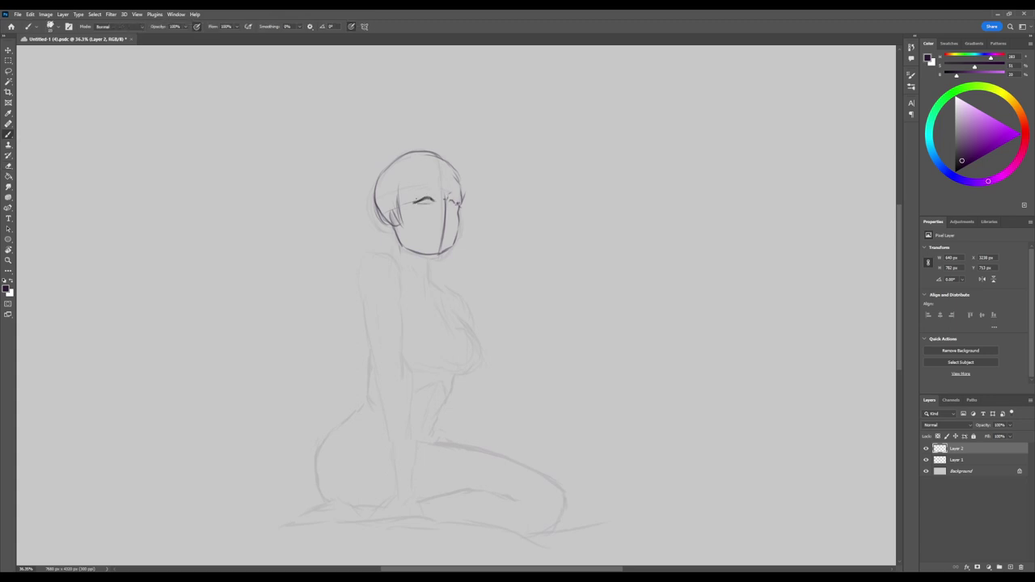
- Transform the selected far eye to fit the face and clear the selection
{"action": "key", "text": "ctrl+t"}
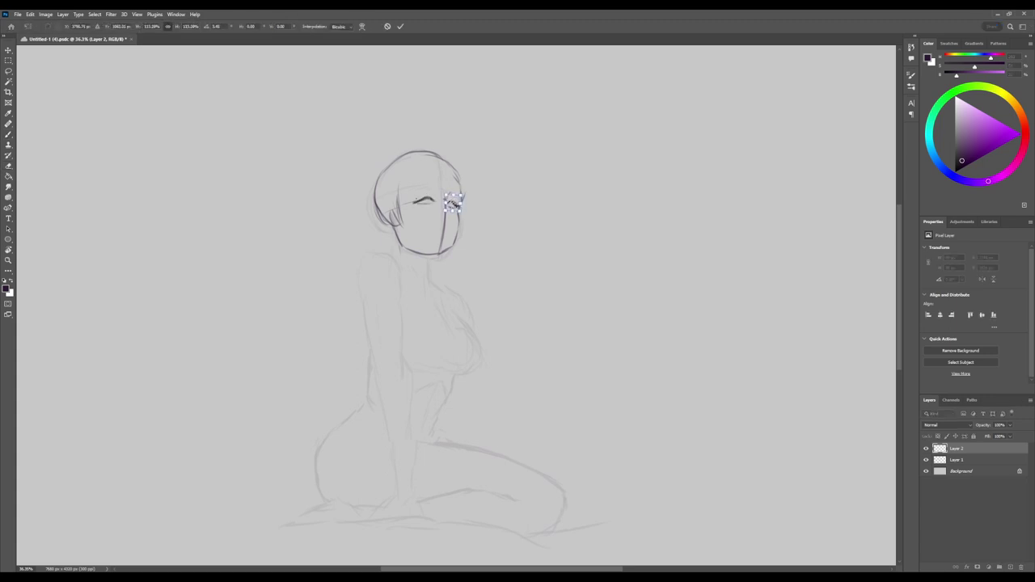
{"action": "key", "text": "Return"}
{"action": "key", "text": "ctrl+d"}
- Sketch the facial features, long hair, shoulder and supporting arm on Layer 2, transforming parts of the lines to fit
{"action": "key", "text": "l"}
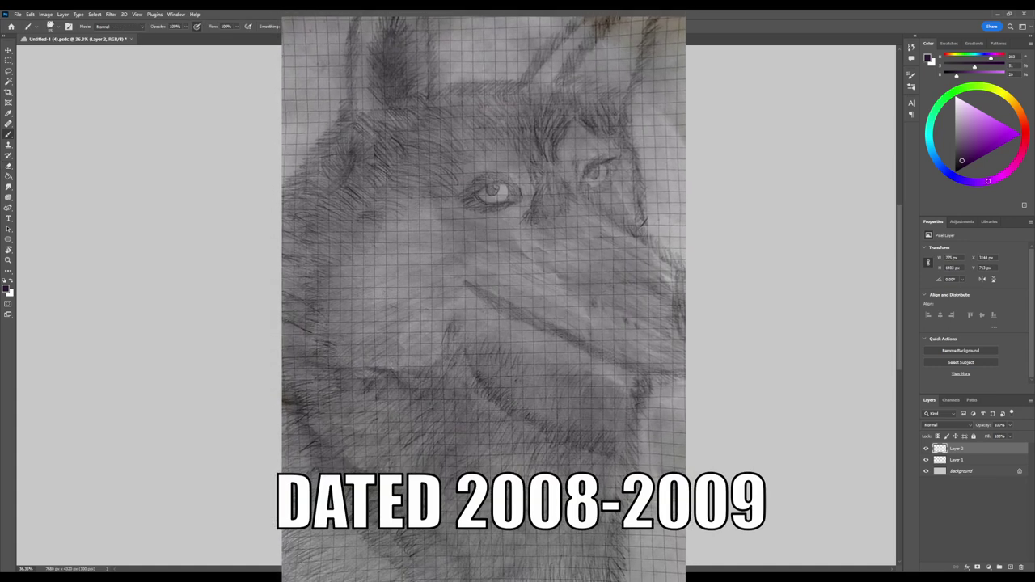
{"action": "key", "text": "ctrl+t"}
{"action": "key", "text": "Return"}
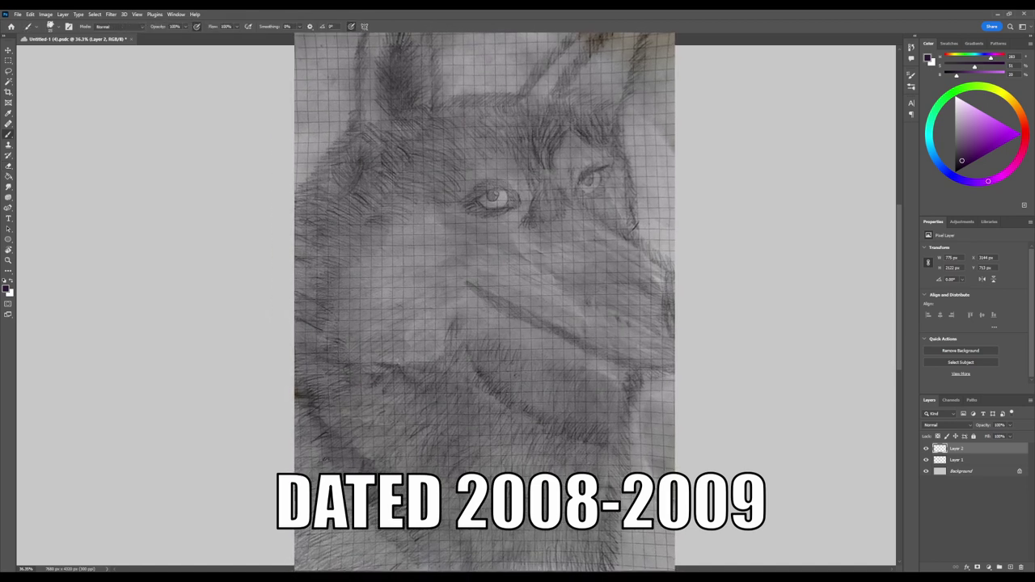
{"action": "left_click_drag", "start_coordinate": [297, 453], "coordinate": [243, 515]}
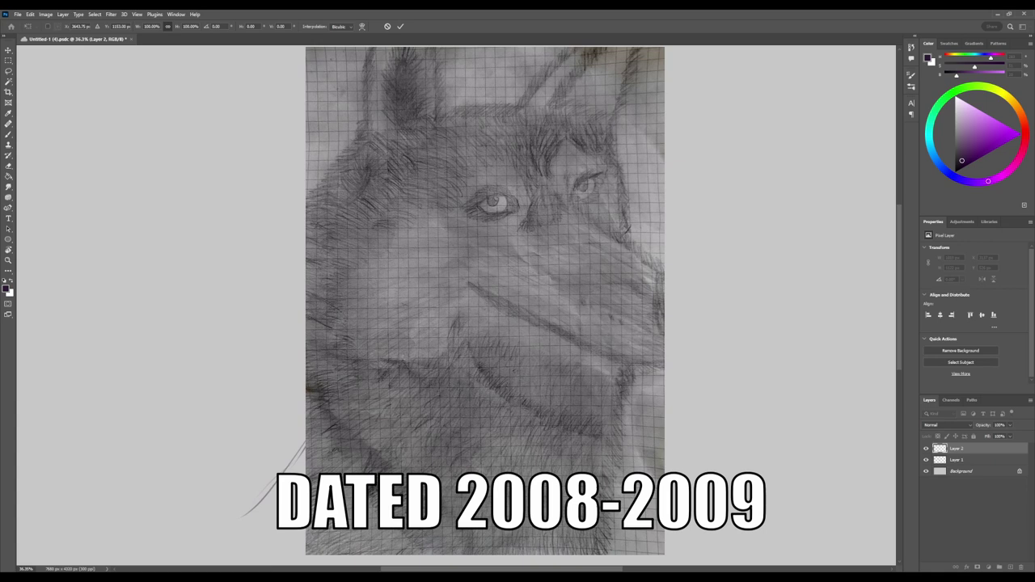
{"action": "key", "text": "Return"}
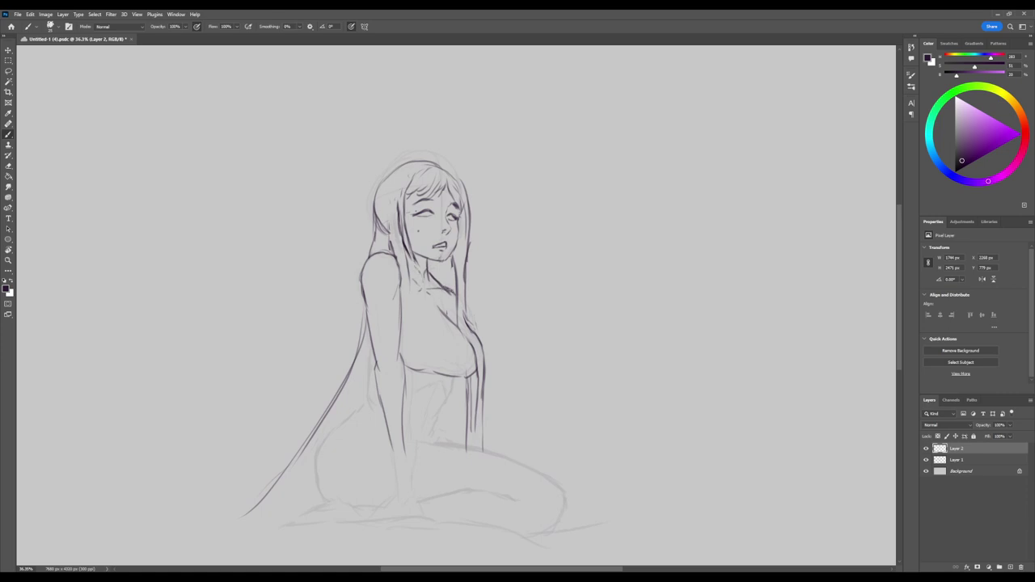
- Lasso the chest area of the sketch and transform it to adjust its shape
{"action": "key", "text": "l"}
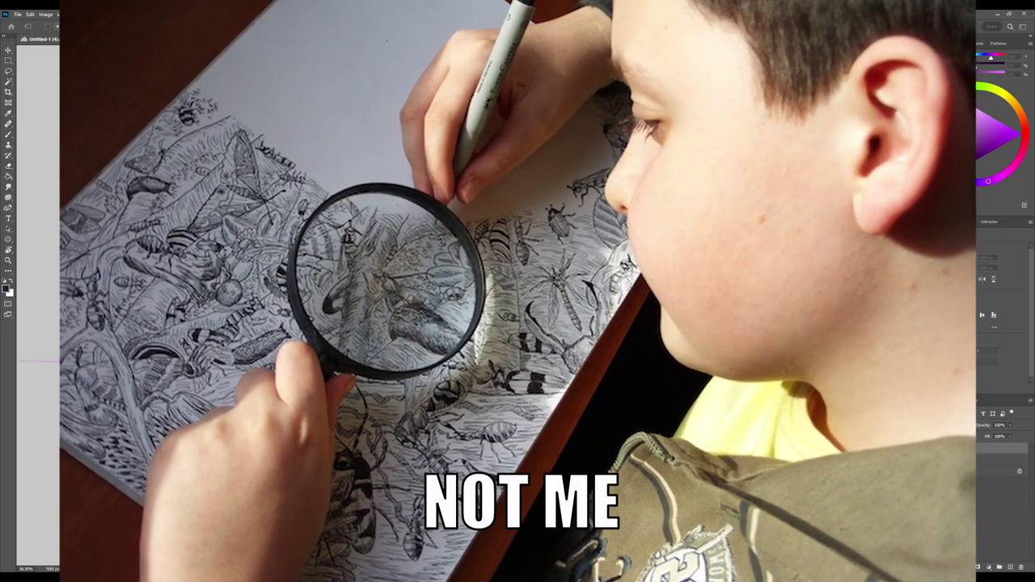
{"action": "left_click_drag", "start_coordinate": [456, 297], "coordinate": [494, 352]}
{"action": "key", "text": "ctrl+t"}
{"action": "key", "text": "Return"}
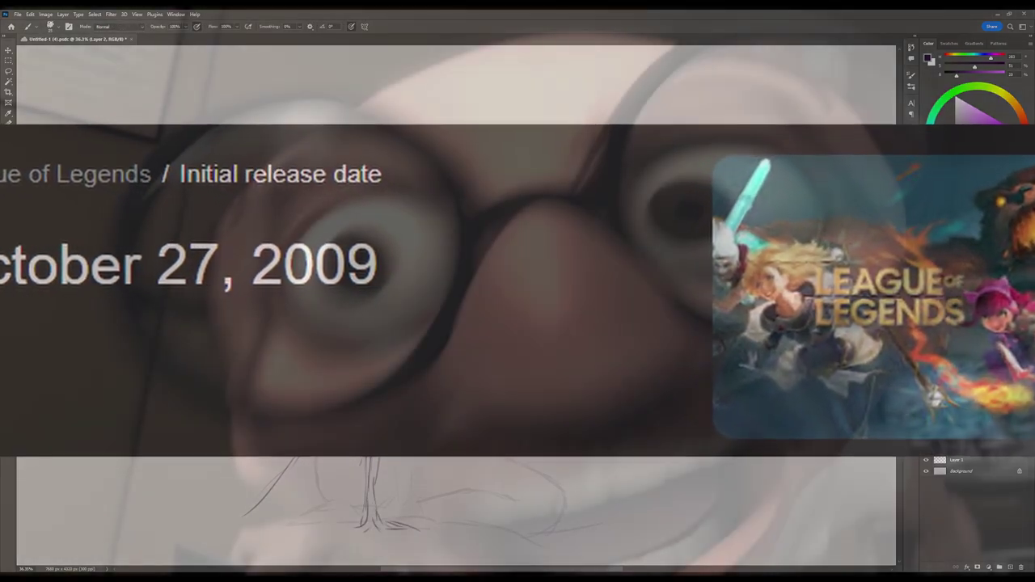
- Sketch the waist, hips, far arm and folded legs, plus the ground lines beneath the figure, erasing stray strokes
{"action": "key", "text": "e"}
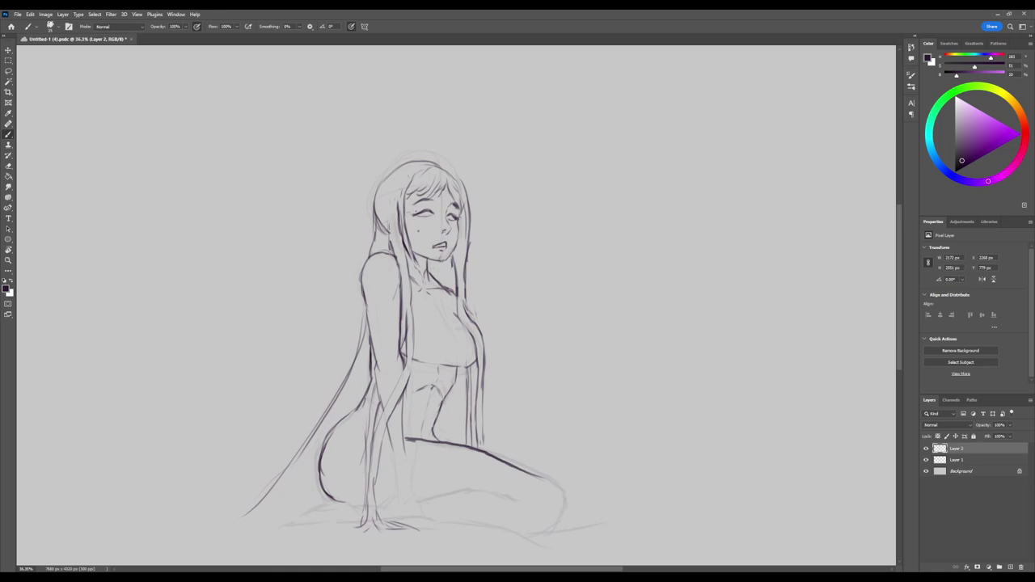
{"action": "key", "text": "e"}
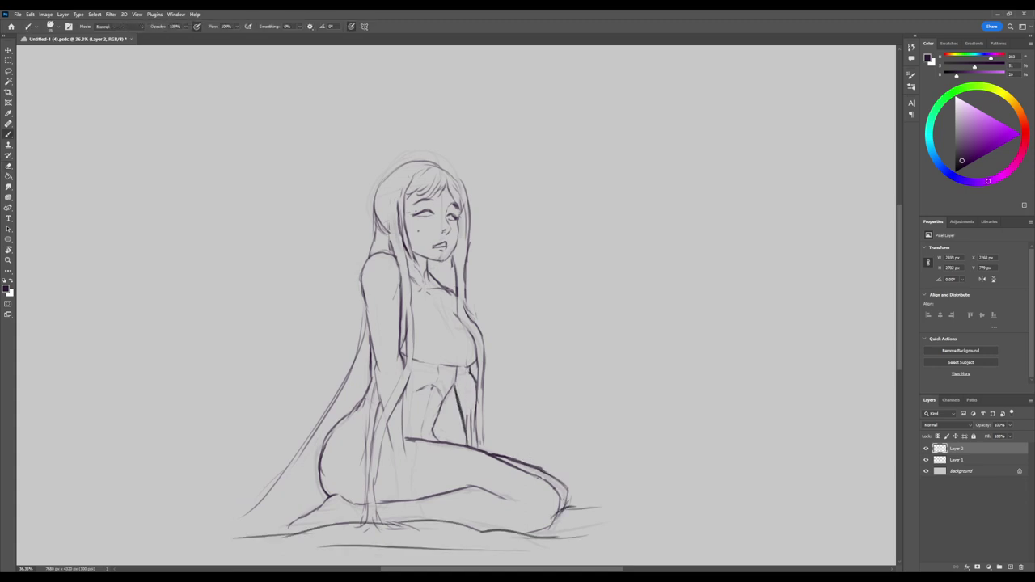
{"action": "key", "text": "e"}
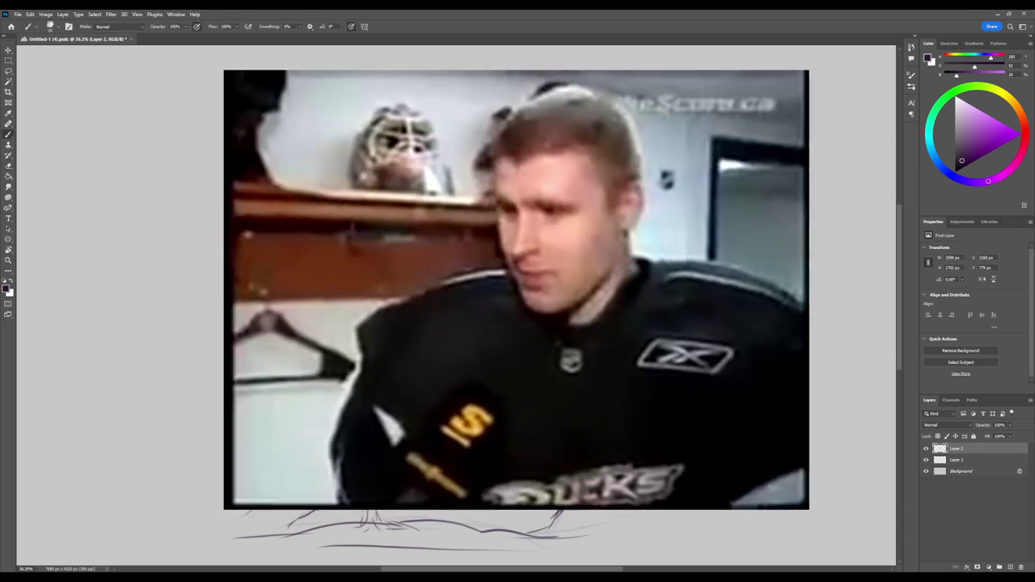
- Sketch dark pointed ears on both sides of the head and clean up the far ear with the Eraser
{"action": "scroll", "coordinate": [456, 306], "scroll_direction": "down", "scroll_amount": 4}
{"action": "scroll", "coordinate": [456, 306], "scroll_direction": "up", "scroll_amount": 5}
{"action": "key", "text": "b"}
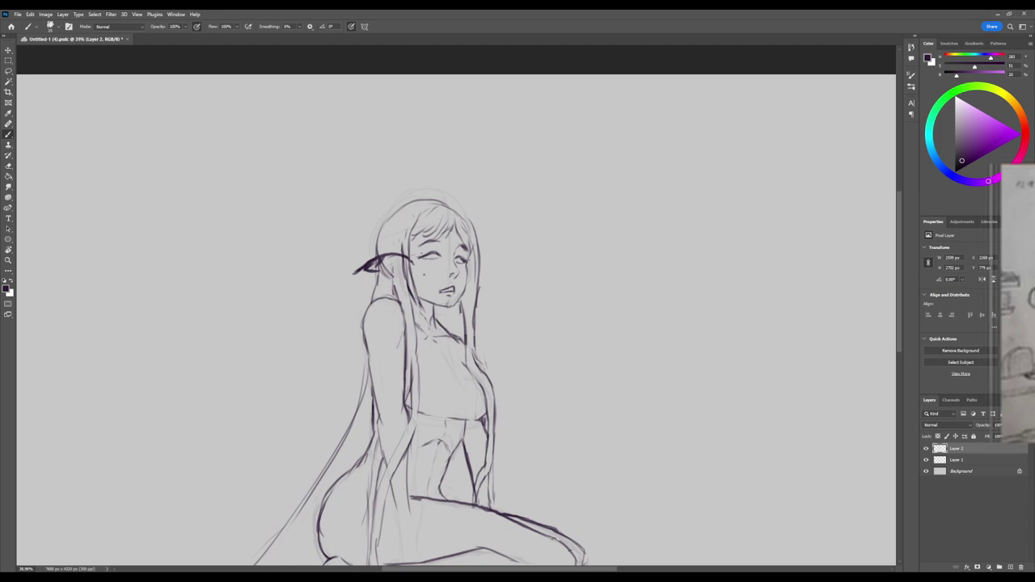
{"action": "left_click_drag", "start_coordinate": [352, 273], "coordinate": [404, 257]}
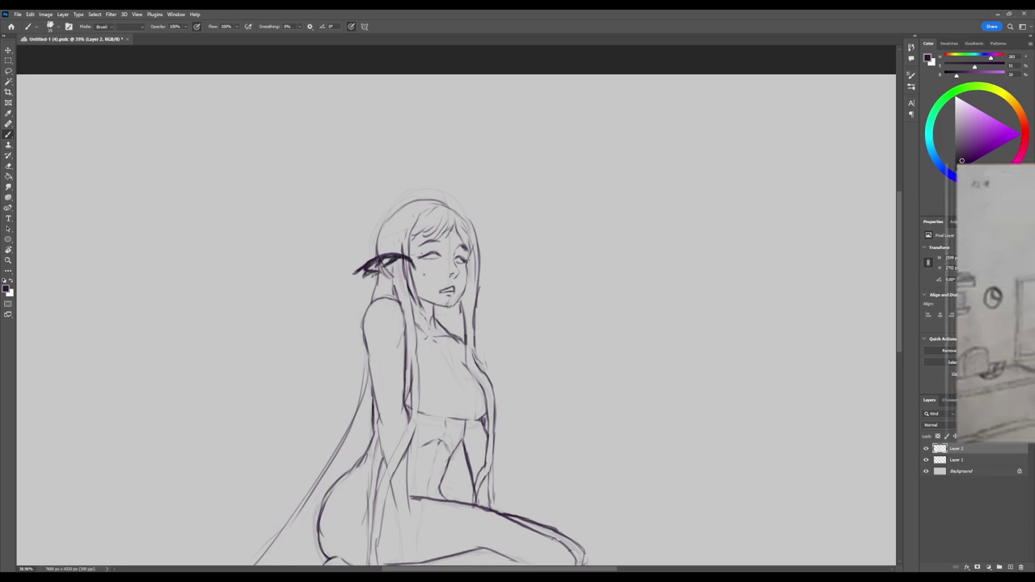
{"action": "key", "text": "b"}
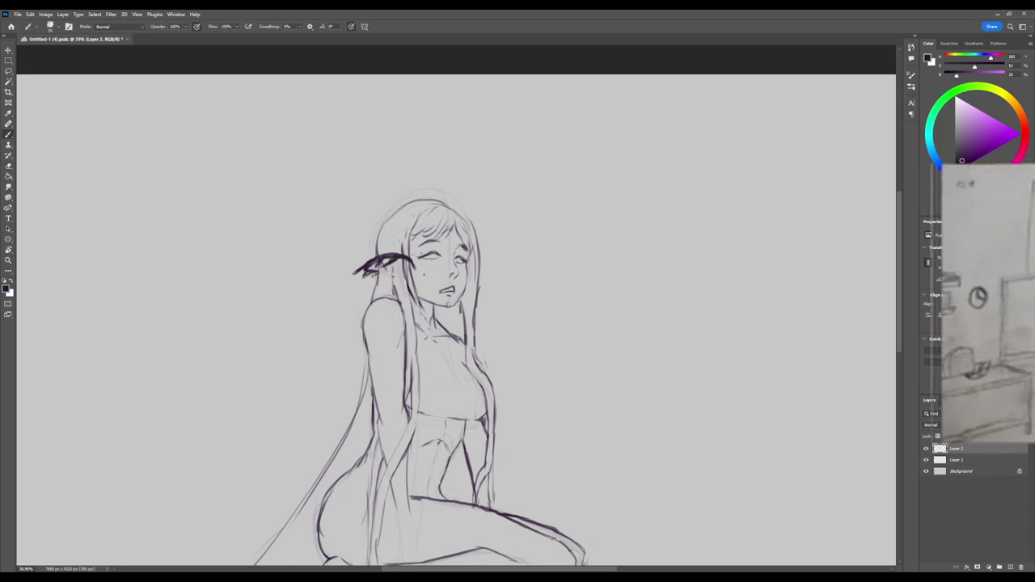
{"action": "key", "text": "e"}
{"action": "left_click_drag", "start_coordinate": [481, 276], "coordinate": [489, 270]}
{"action": "scroll", "coordinate": [489, 291], "scroll_direction": "down", "scroll_amount": 4}
{"action": "scroll", "coordinate": [489, 323], "scroll_direction": "up", "scroll_amount": 3}
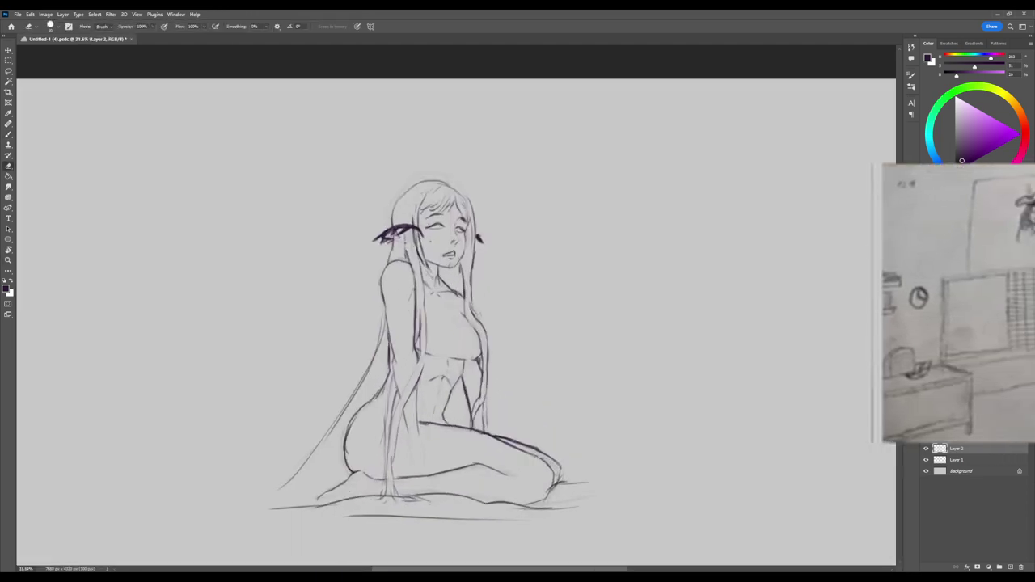
- Draw clean line art of the face on a new Layer 3 above the faded sketch, erasing and redrawing strokes
{"action": "key", "text": "b"}
{"action": "key", "text": "z"}
{"action": "mouse_move", "coordinate": [499, 357]}
{"action": "left_mouse_down"}
{"action": "mouse_move", "coordinate": [457, 360]}
{"action": "mouse_move", "coordinate": [473, 360]}
{"action": "left_mouse_up"}
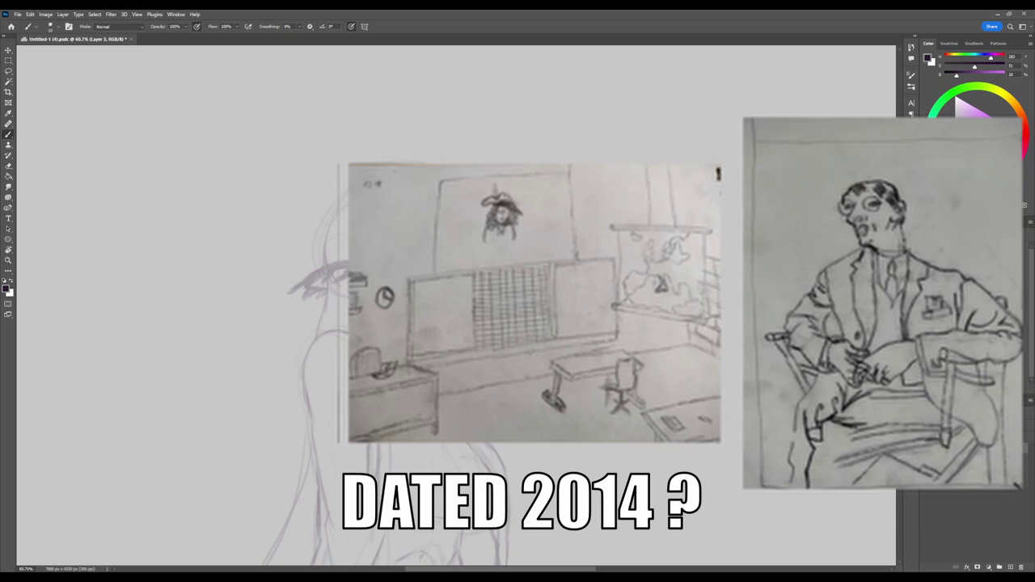
{"action": "key", "text": "e"}
{"action": "key", "text": "b"}
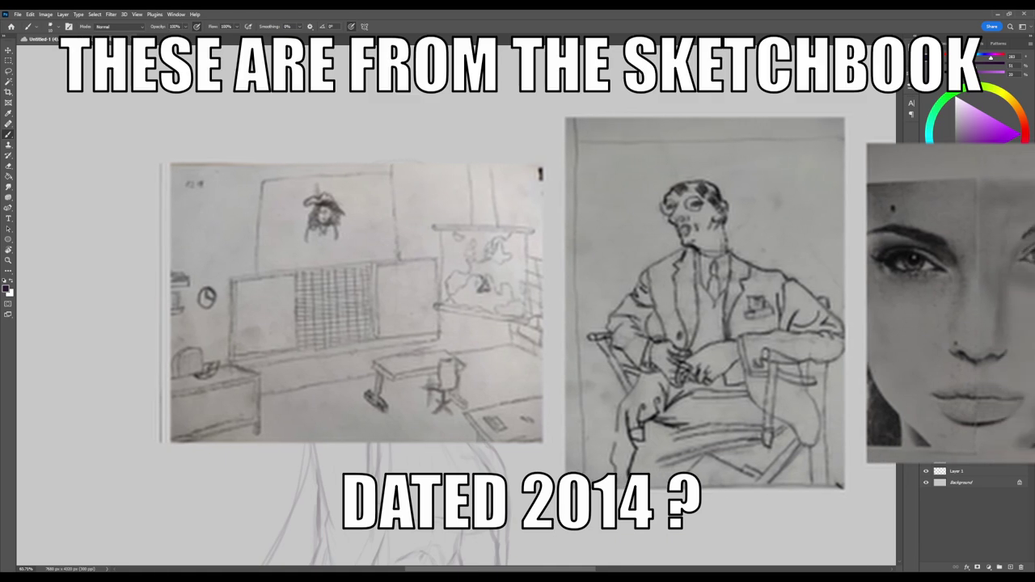
{"action": "key", "text": "e"}
{"action": "key", "text": "b"}
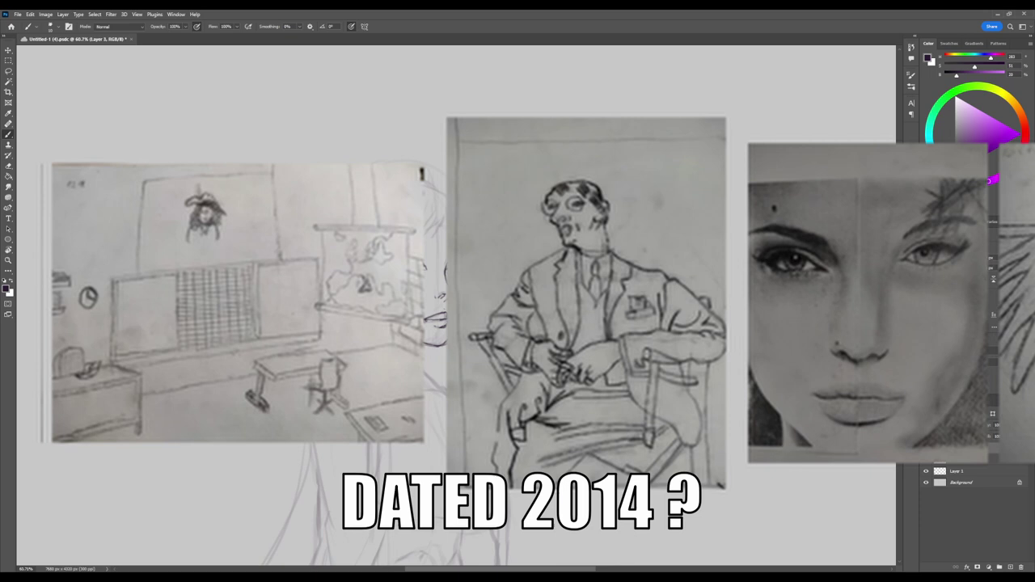
- Extend the clean line art on Layer 3 around the head with the bangs and long hair strands
{"action": "key", "text": "z"}
{"action": "key", "text": "ctrl+minus"}
{"action": "key", "text": "b"}
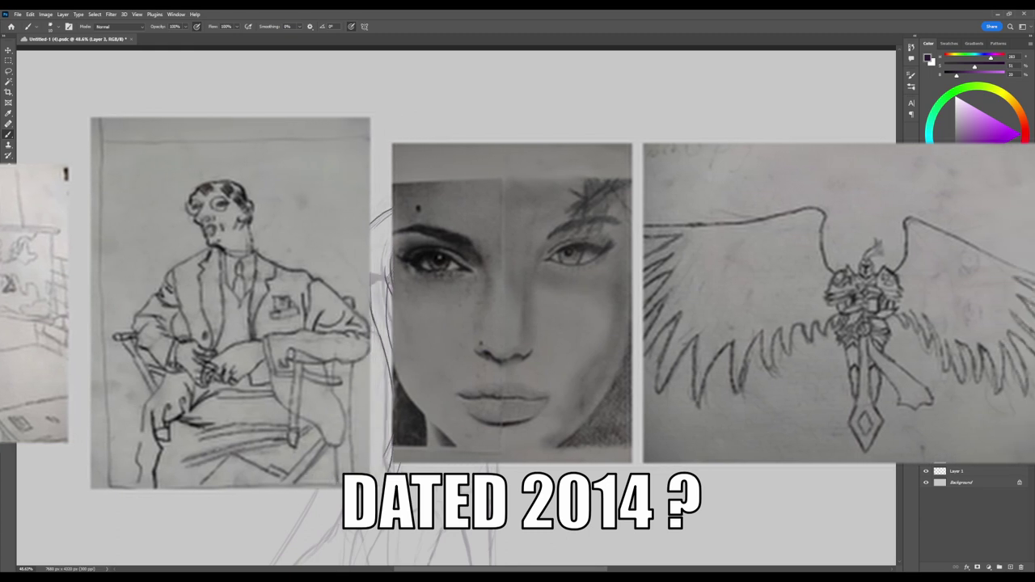
{"action": "key", "text": "z"}
{"action": "key", "text": "b"}
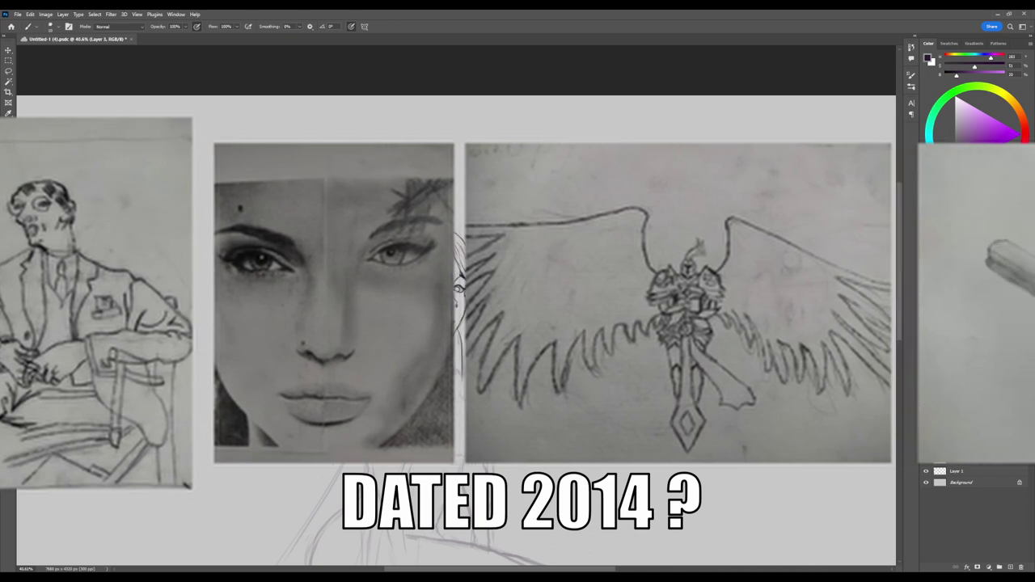
{"action": "key", "text": "z"}
{"action": "key", "text": "b"}
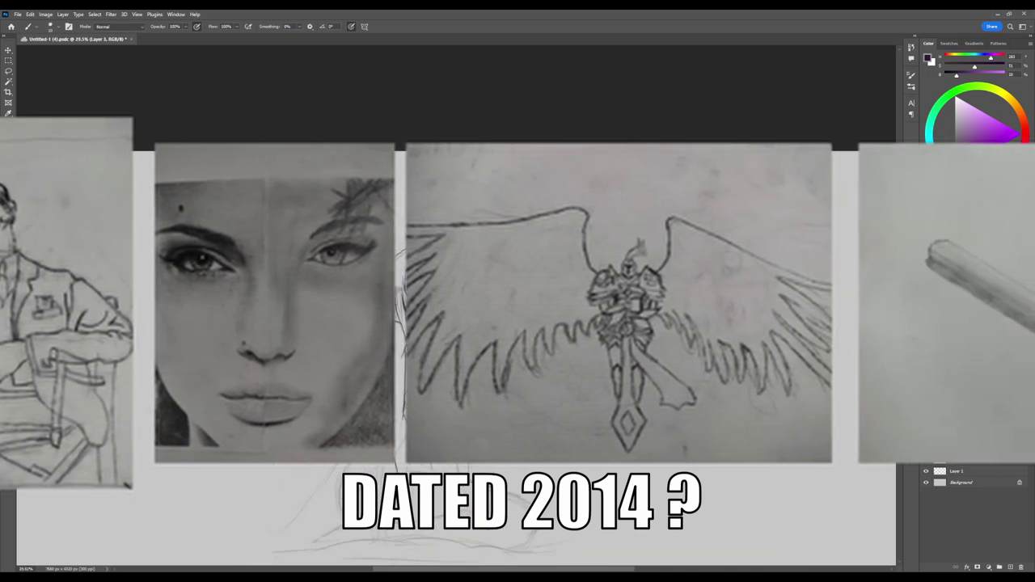
- Transform the selected part of the Layer 3 line art and clear the selection
{"action": "key", "text": "ctrl+t"}
{"action": "key", "text": "Return"}
{"action": "key", "text": "ctrl+d"}
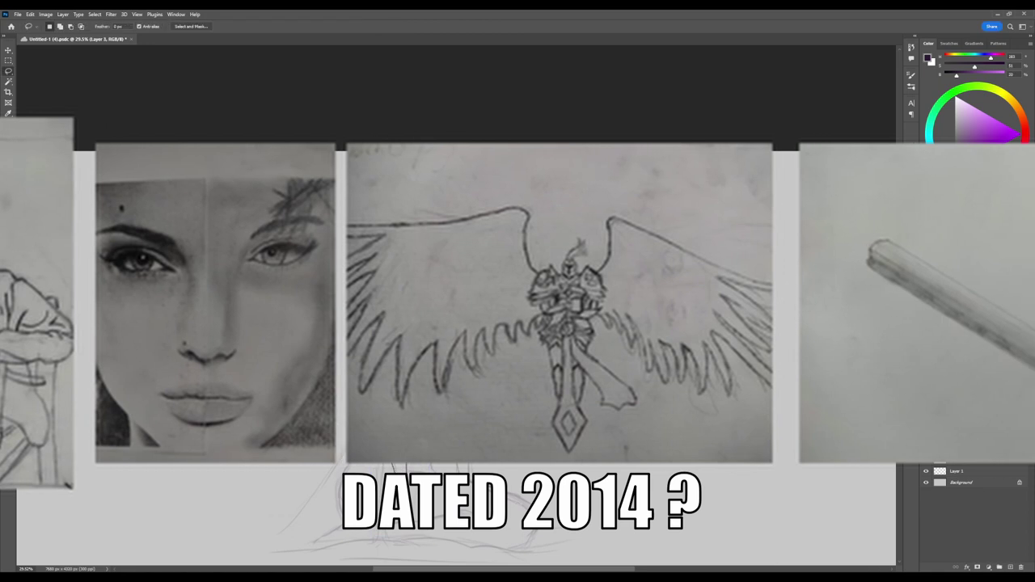
- Draw the clean outlines of the arms, torso and legs on Layer 3, erasing excess lines
{"action": "key", "text": "b"}
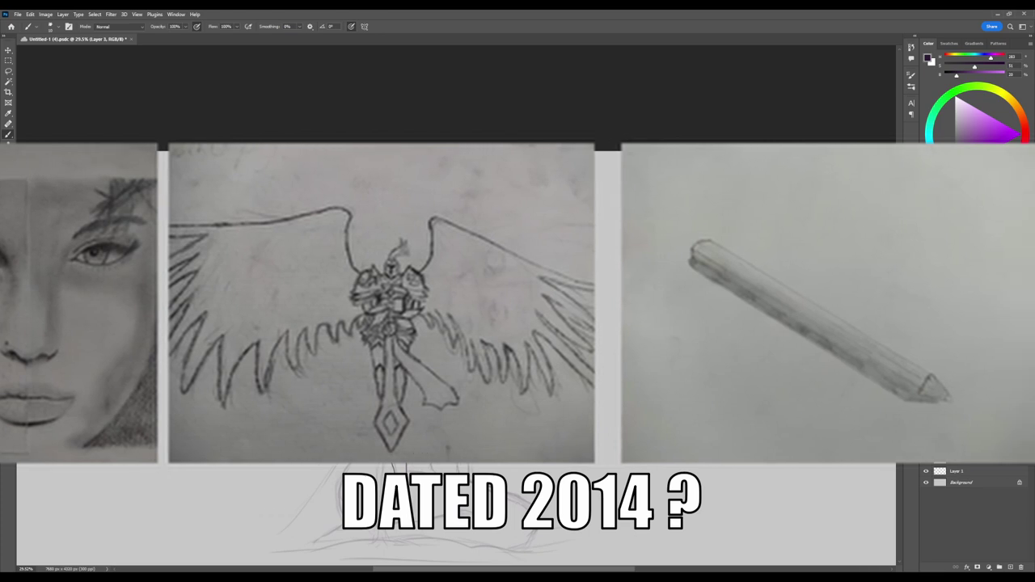
{"action": "key", "text": "e"}
{"action": "key", "text": "b"}
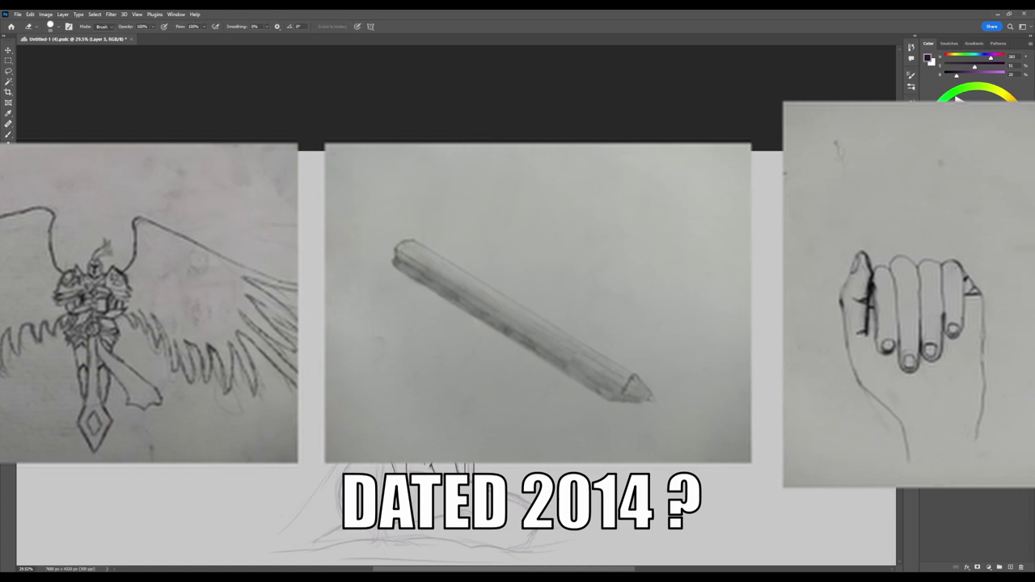
{"action": "key", "text": "z"}
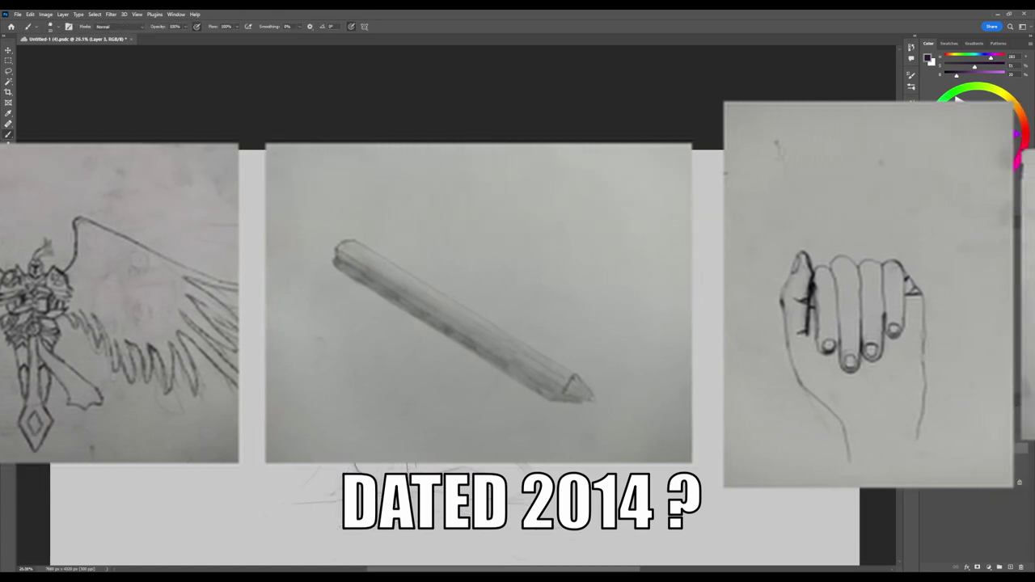
{"action": "key", "text": "e"}
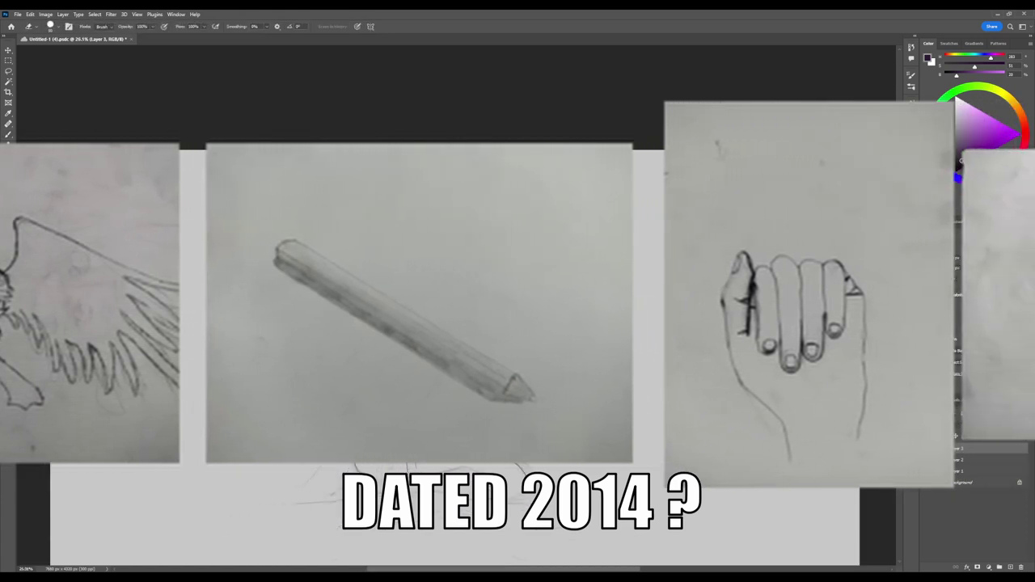
{"action": "key", "text": "b"}
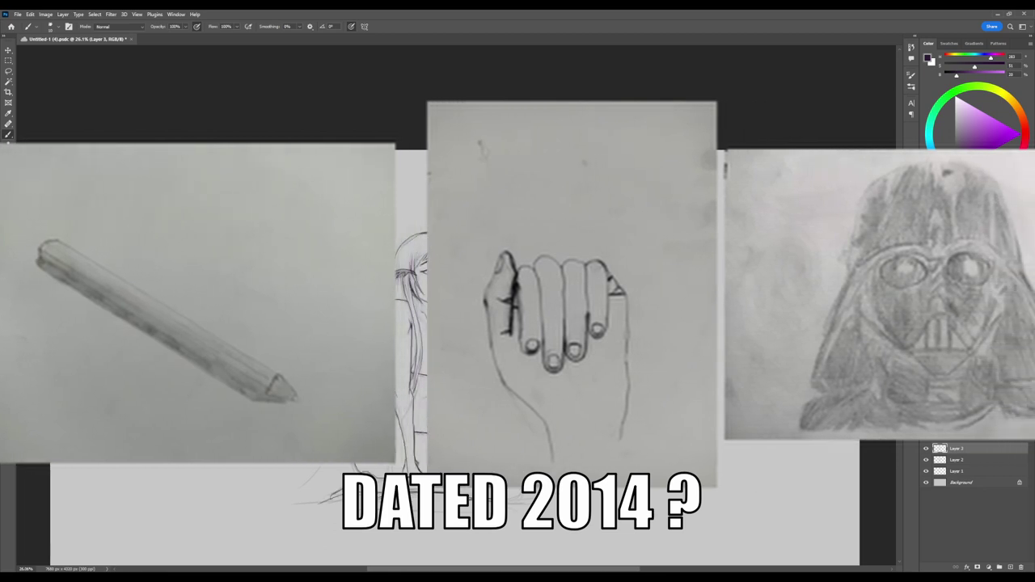
- Hide Layer 2 and Layer 1, and clean up the figure's line art on Layer 3 by erasing and redrawing strokes
{"action": "left_click", "coordinate": [926, 460]}
{"action": "left_click", "coordinate": [926, 472]}
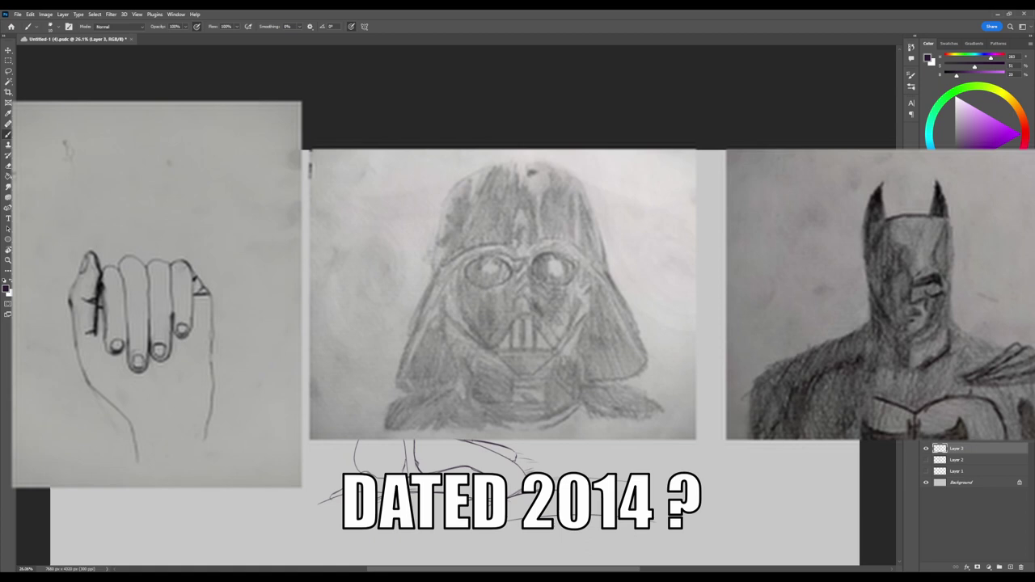
{"action": "key", "text": "e"}
{"action": "key", "text": "b"}
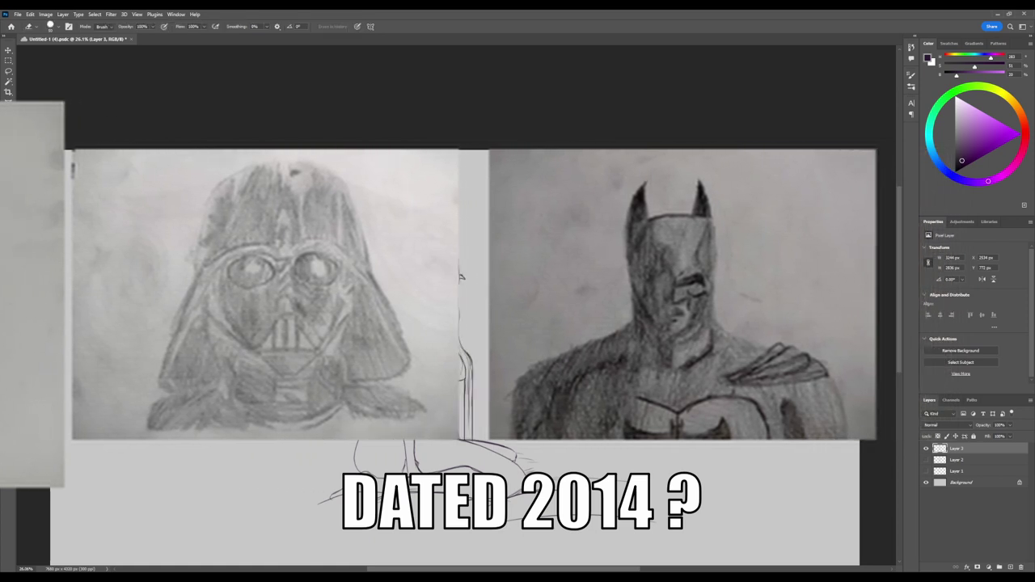
{"action": "key", "text": "b"}
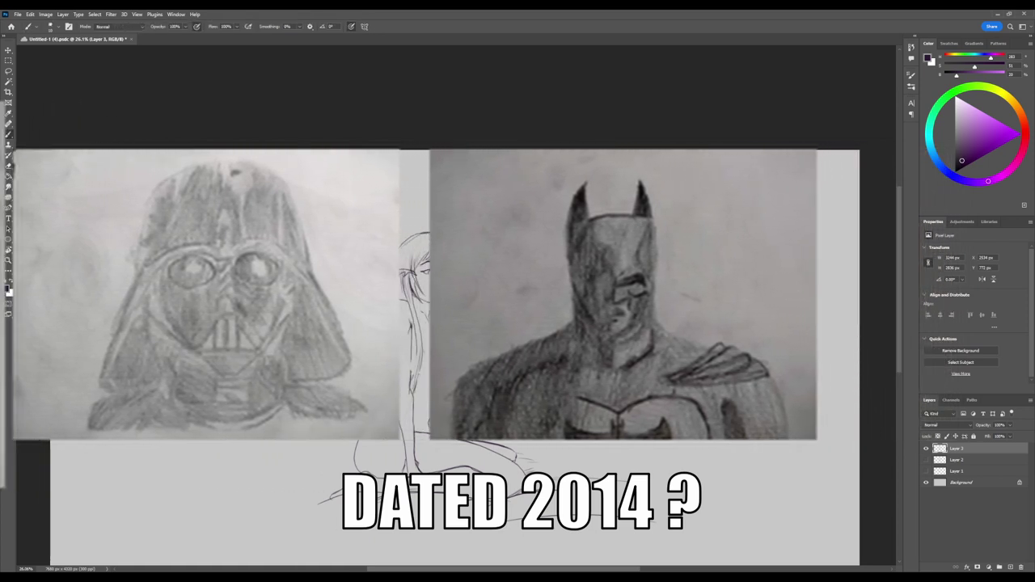
{"action": "key", "text": "e"}
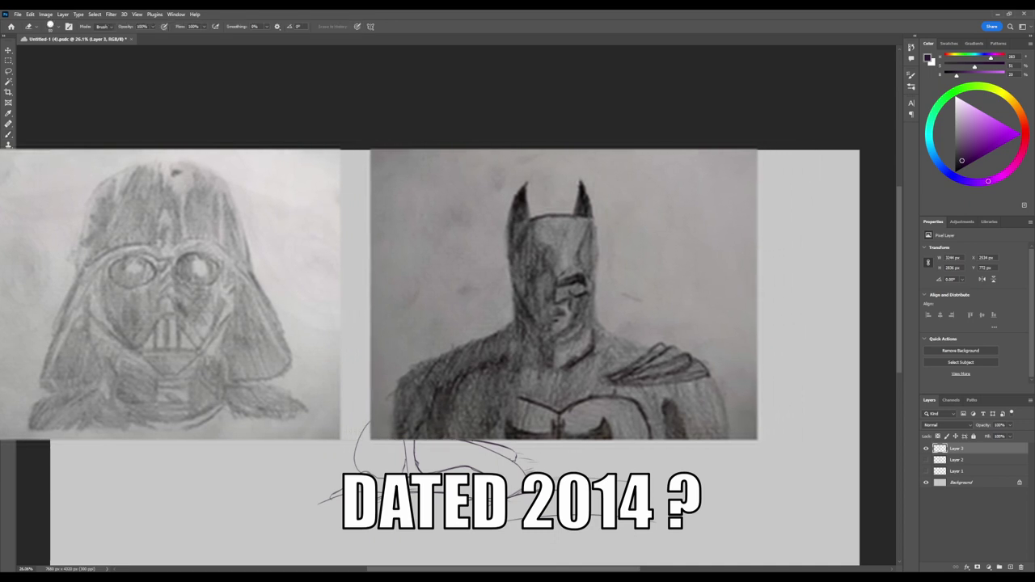
{"action": "key", "text": "b"}
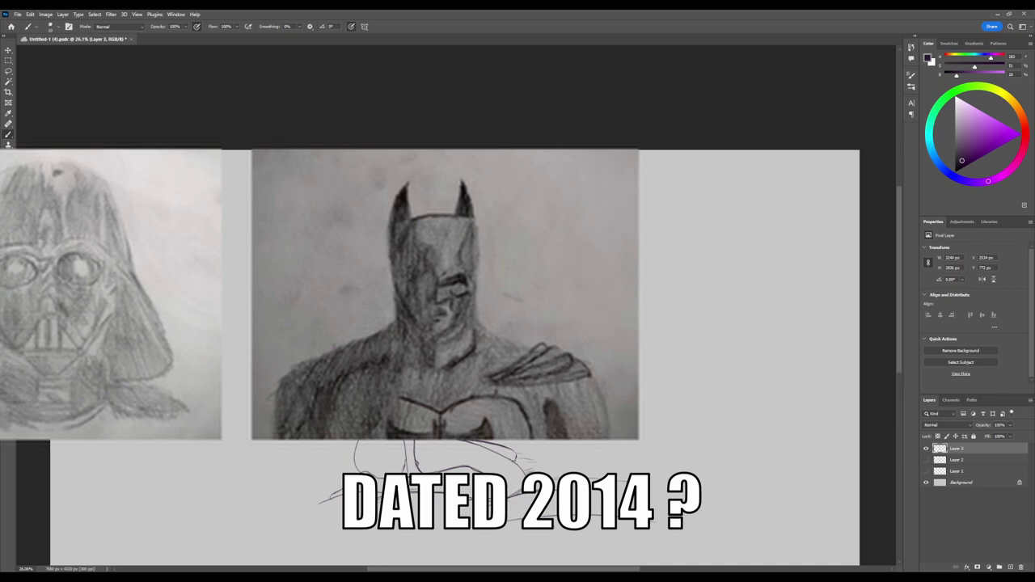
{"action": "key", "text": "e"}
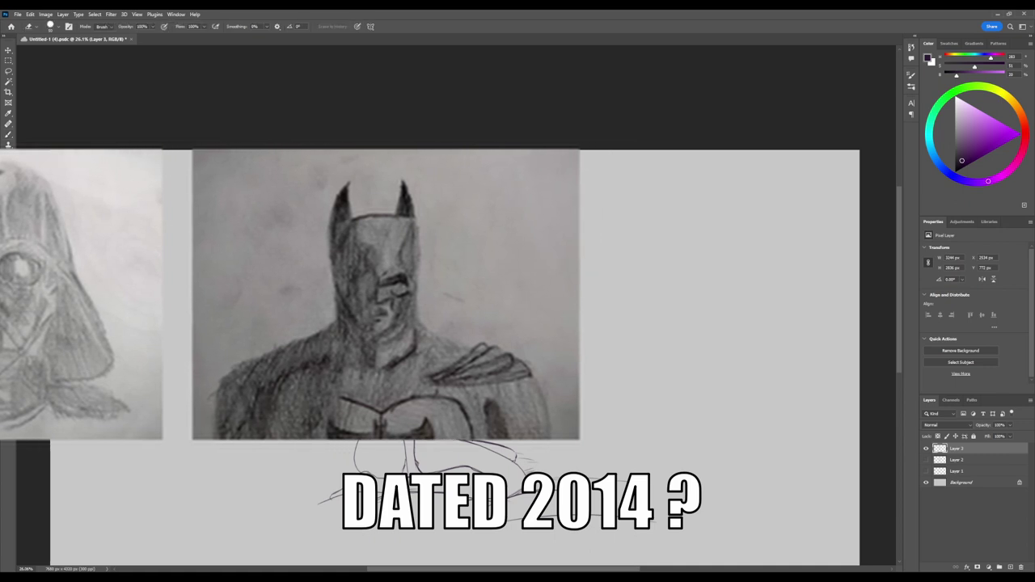
{"action": "key", "text": "b"}
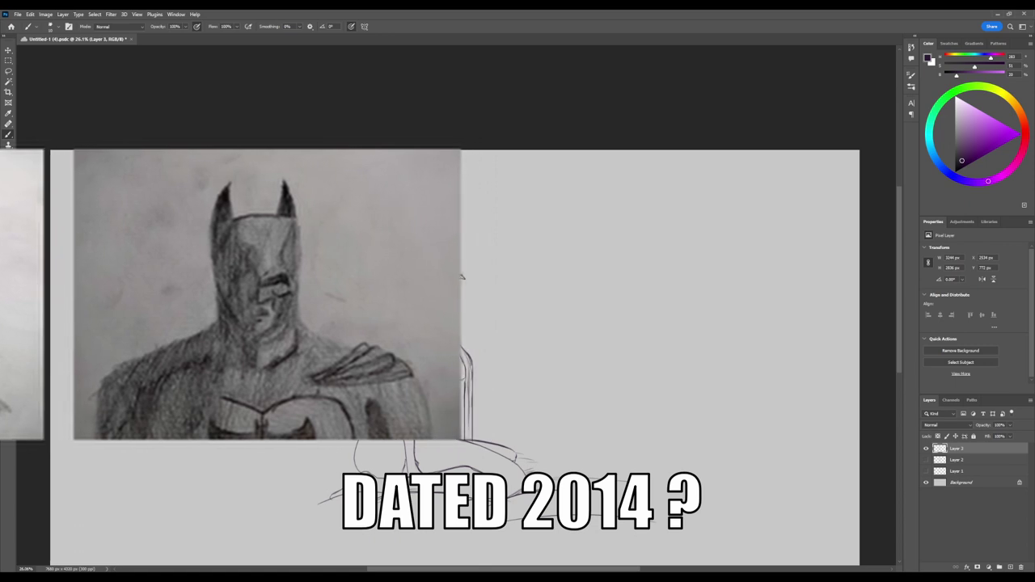
{"action": "key", "text": "e"}
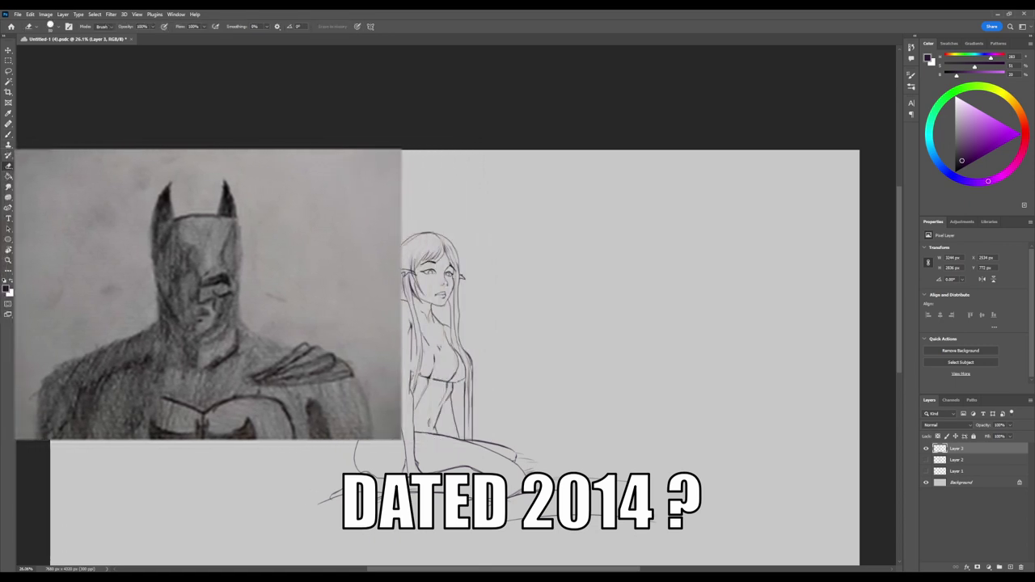
{"action": "key", "text": "b"}
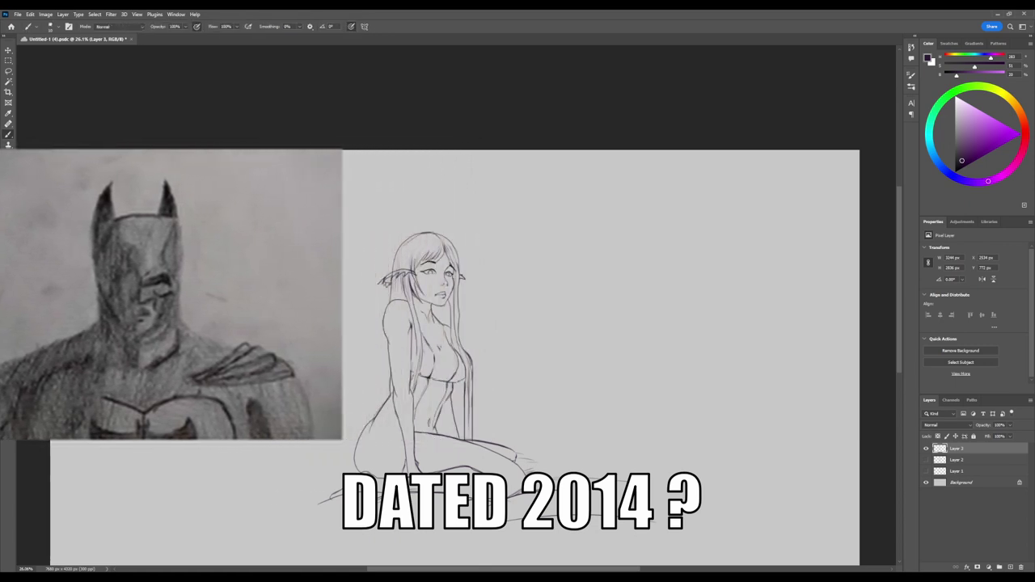
- Draw the pendant neckline, the draped torn sleeve and the ruffled skirt on the kneeling figure on Layer 3
{"action": "left_click_drag", "start_coordinate": [520, 287], "coordinate": [558, 287]}
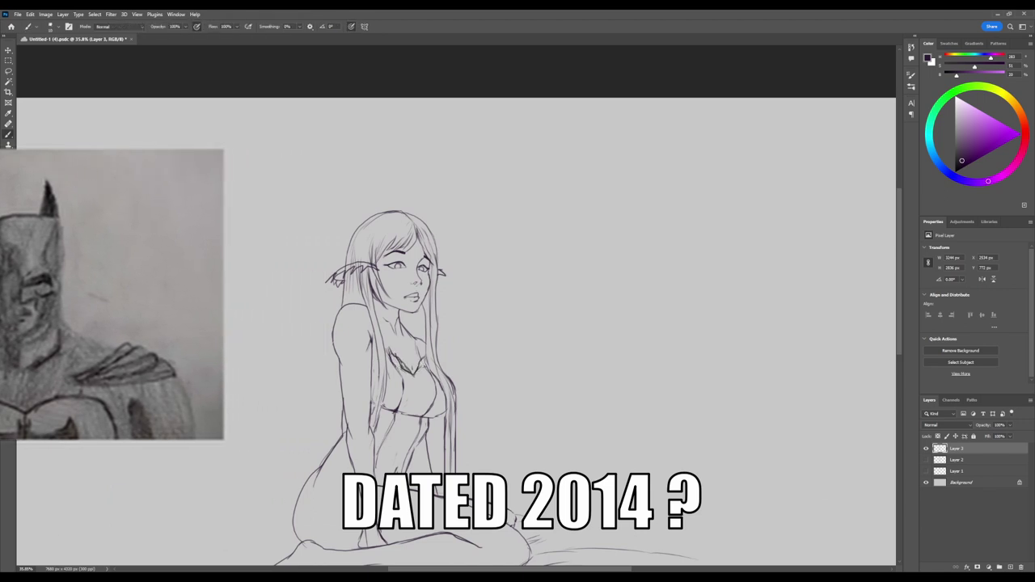
{"action": "left_click_drag", "start_coordinate": [392, 353], "coordinate": [418, 385]}
{"action": "key", "text": "e"}
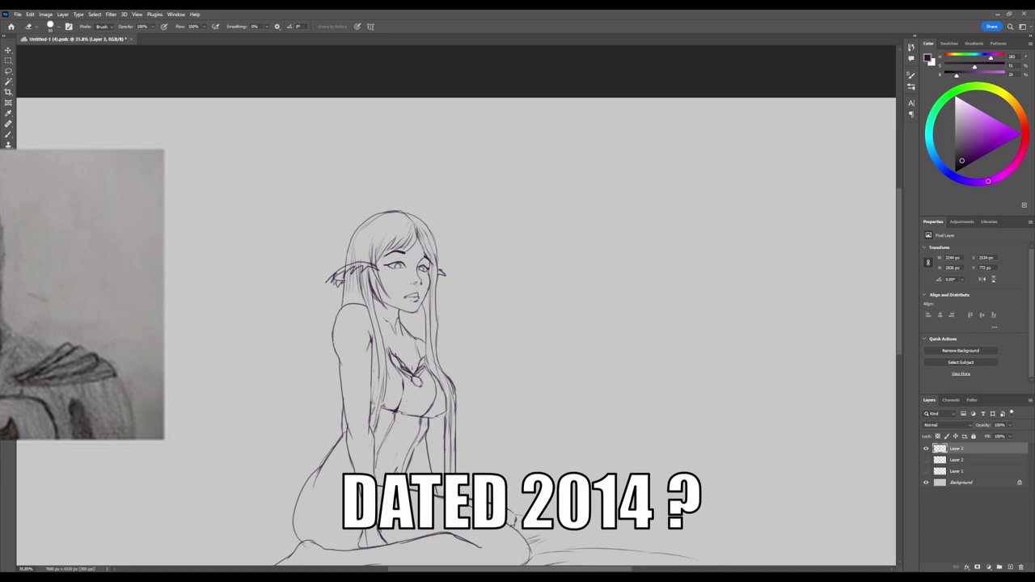
{"action": "key", "text": "b"}
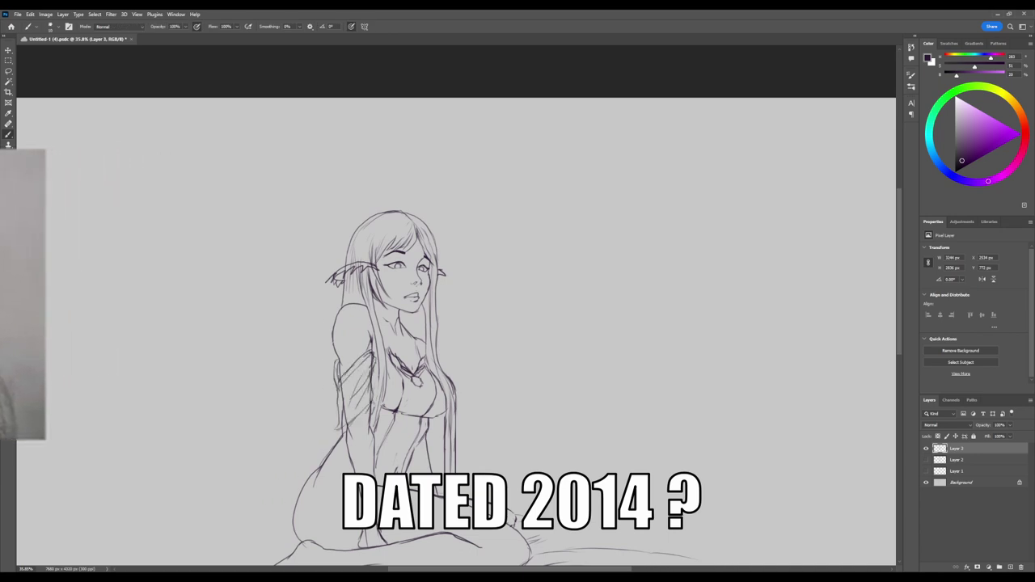
{"action": "key", "text": "e"}
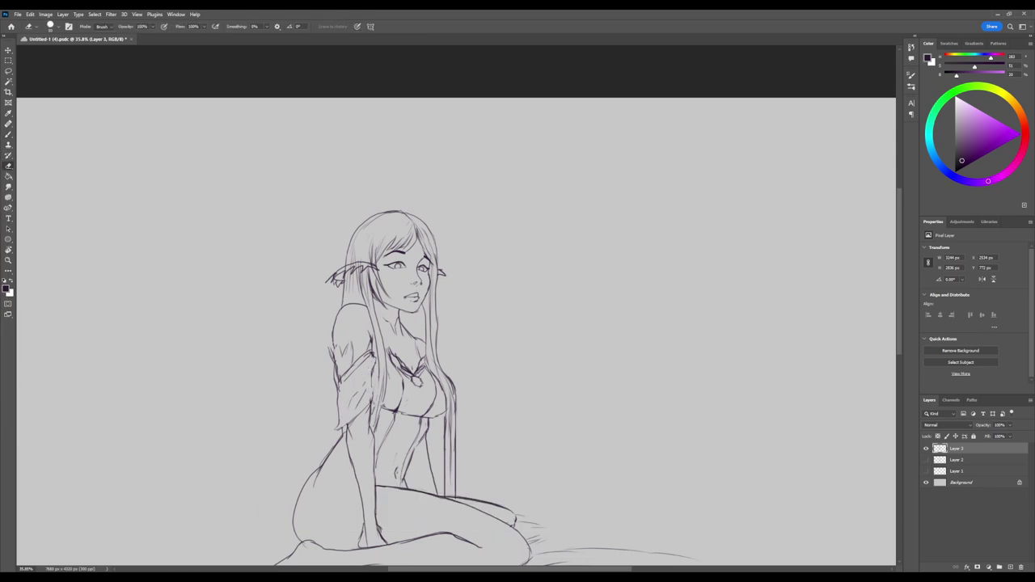
{"action": "left_click_drag", "start_coordinate": [587, 395], "coordinate": [556, 394]}
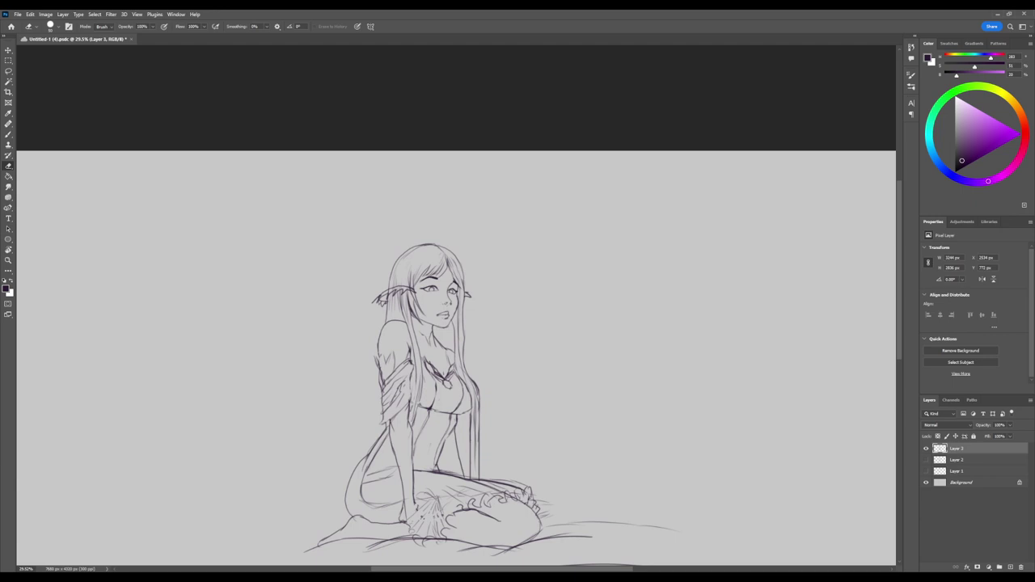
{"action": "left_click_drag", "start_coordinate": [453, 492], "coordinate": [414, 492]}
- Shade the eye areas, nose, lips, far side of the face and neck of the elf woman in translucent purple
{"action": "left_click_drag", "start_coordinate": [444, 372], "coordinate": [581, 372]}
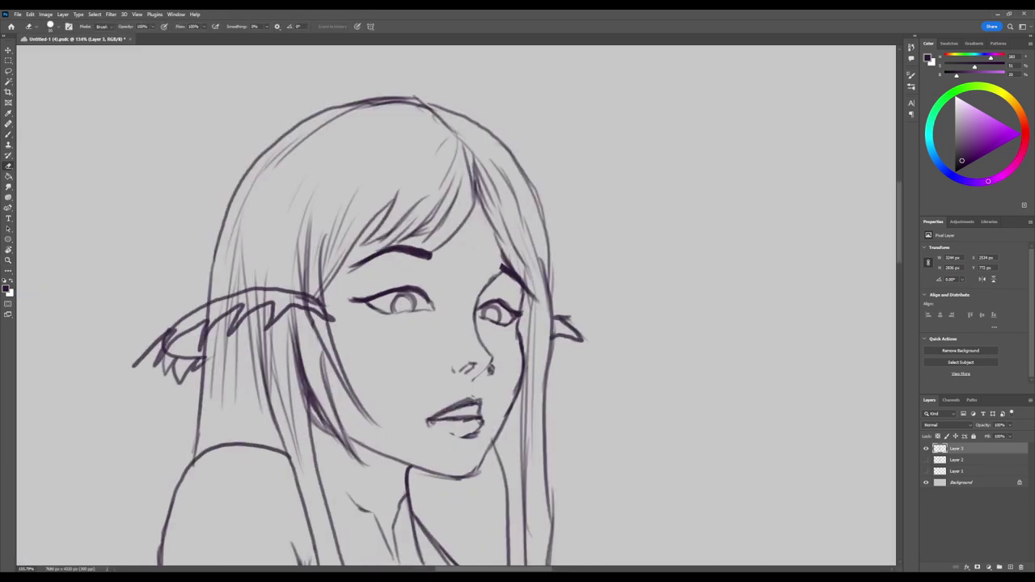
{"action": "mouse_move", "coordinate": [486, 451]}
{"action": "left_mouse_down"}
{"action": "mouse_move", "coordinate": [449, 451]}
{"action": "mouse_move", "coordinate": [489, 451]}
{"action": "left_mouse_up"}
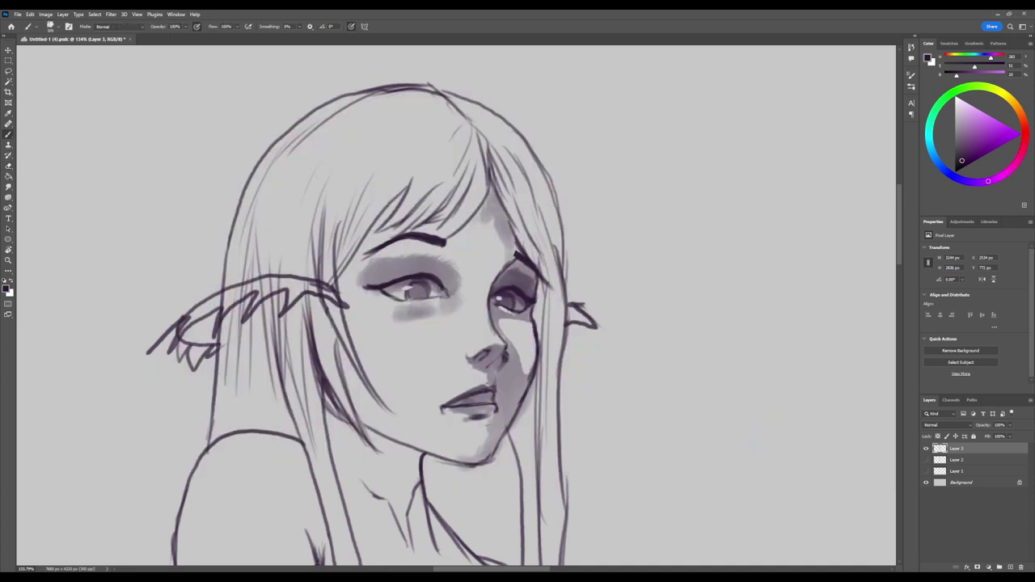
{"action": "left_click_drag", "start_coordinate": [404, 452], "coordinate": [427, 522]}
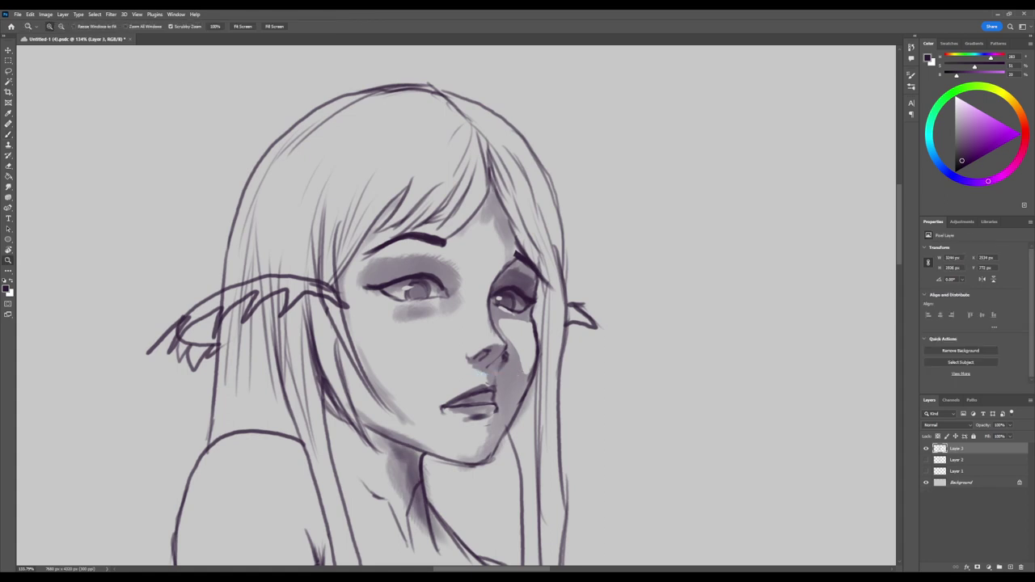
- Shade the hair, arms, draped sleeve, torso and skirt of the kneeling figure in purple
{"action": "mouse_move", "coordinate": [477, 251]}
{"action": "left_mouse_down"}
{"action": "mouse_move", "coordinate": [380, 251]}
{"action": "mouse_move", "coordinate": [420, 251]}
{"action": "left_mouse_up"}
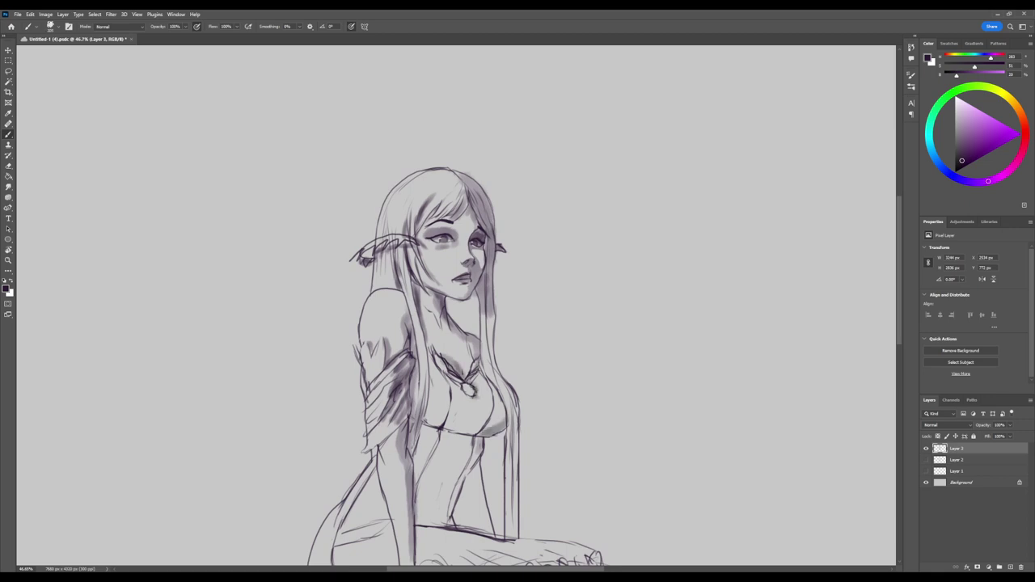
{"action": "left_click_drag", "start_coordinate": [421, 423], "coordinate": [417, 502]}
{"action": "mouse_move", "coordinate": [501, 388]}
{"action": "left_mouse_down"}
{"action": "mouse_move", "coordinate": [444, 388]}
{"action": "mouse_move", "coordinate": [465, 388]}
{"action": "left_mouse_up"}
{"action": "left_click_drag", "start_coordinate": [477, 385], "coordinate": [473, 414]}
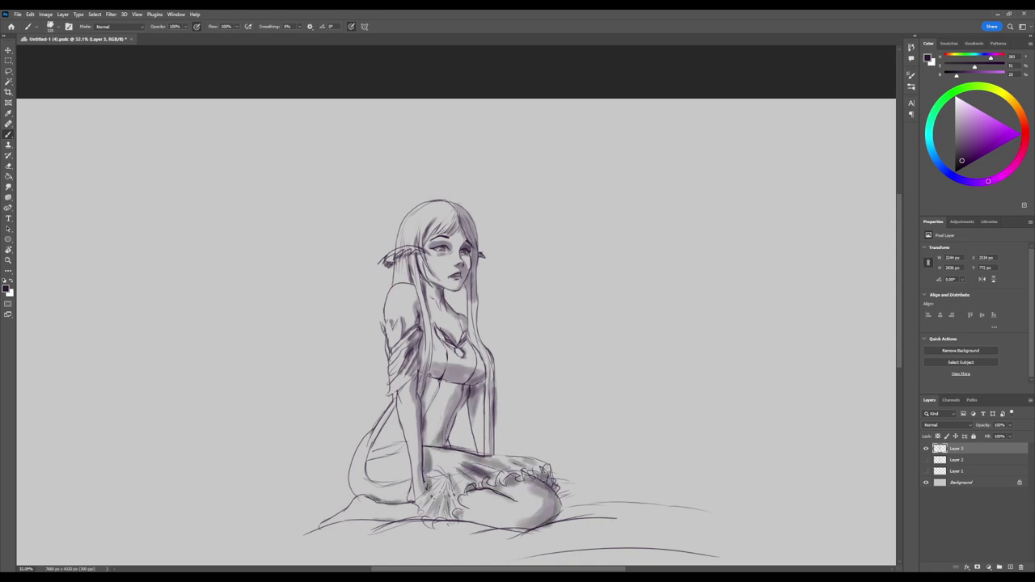
{"action": "left_click_drag", "start_coordinate": [470, 351], "coordinate": [425, 351]}
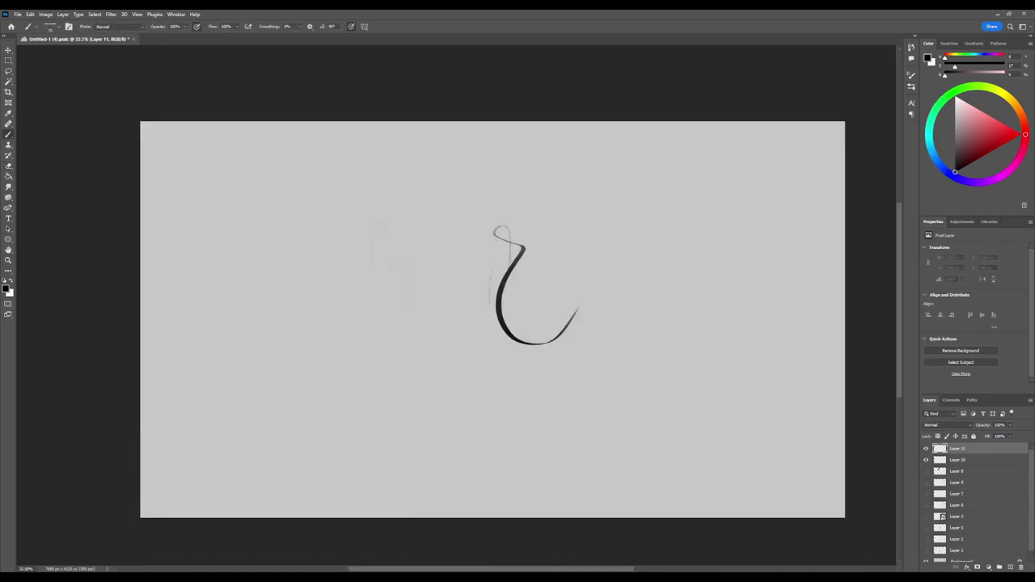
- Delete Layer 11 and sketch a new figure's head construction and torso outlines on Layer 10
{"action": "key", "text": "Delete"}
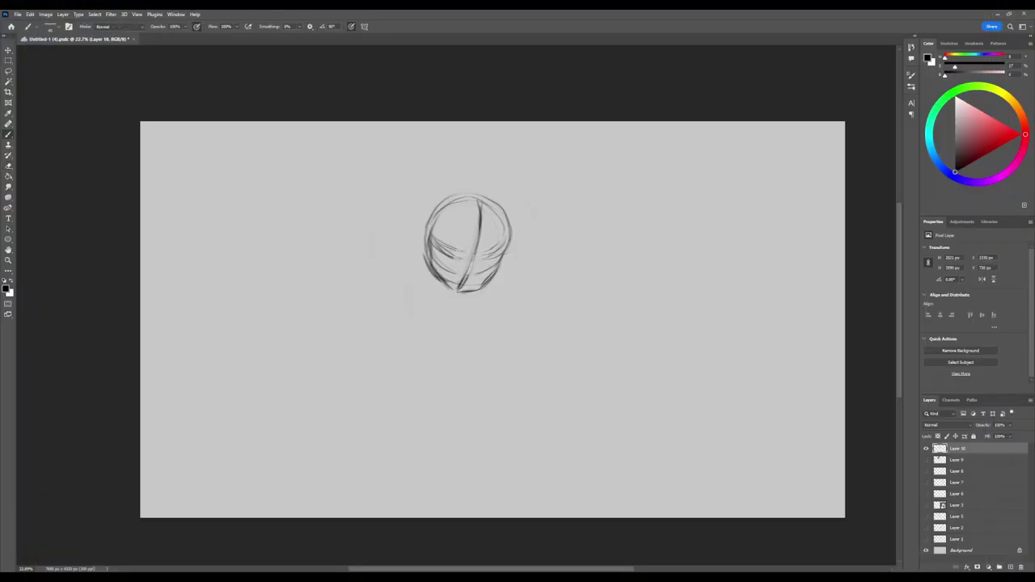
{"action": "key", "text": "ctrl+minus"}
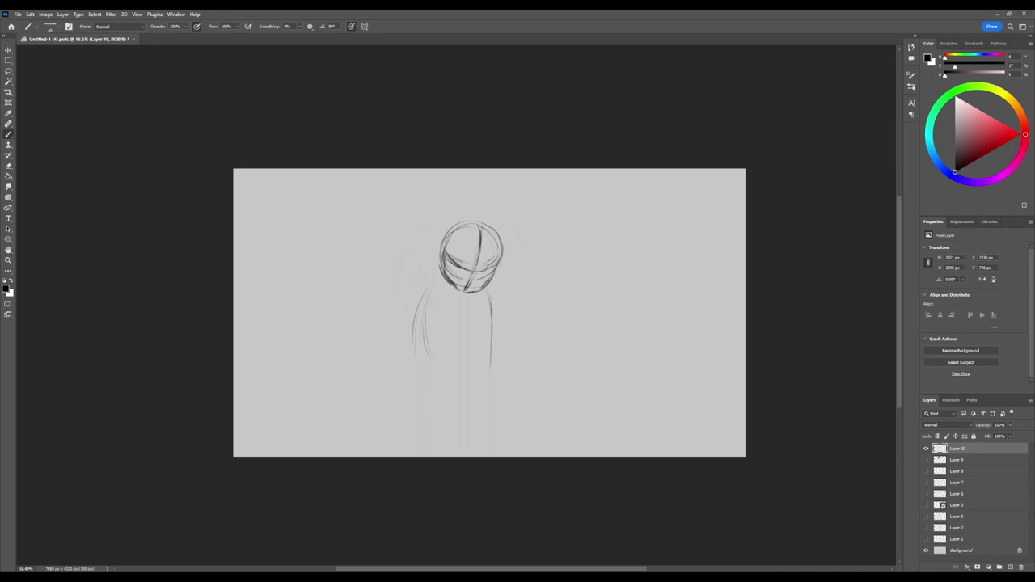
{"action": "left_click_drag", "start_coordinate": [527, 293], "coordinate": [530, 403]}
- Scale down and reposition the head and torso sketch on Layer 10, and clear the selection
{"action": "key", "text": "ctrl+t"}
{"action": "left_click_drag", "start_coordinate": [359, 438], "coordinate": [402, 399]}
{"action": "left_click_drag", "start_coordinate": [578, 399], "coordinate": [556, 377]}
{"action": "left_click_drag", "start_coordinate": [485, 283], "coordinate": [495, 284]}
{"action": "key", "text": "Return"}
{"action": "key", "text": "ctrl+d"}
{"action": "key", "text": "b"}
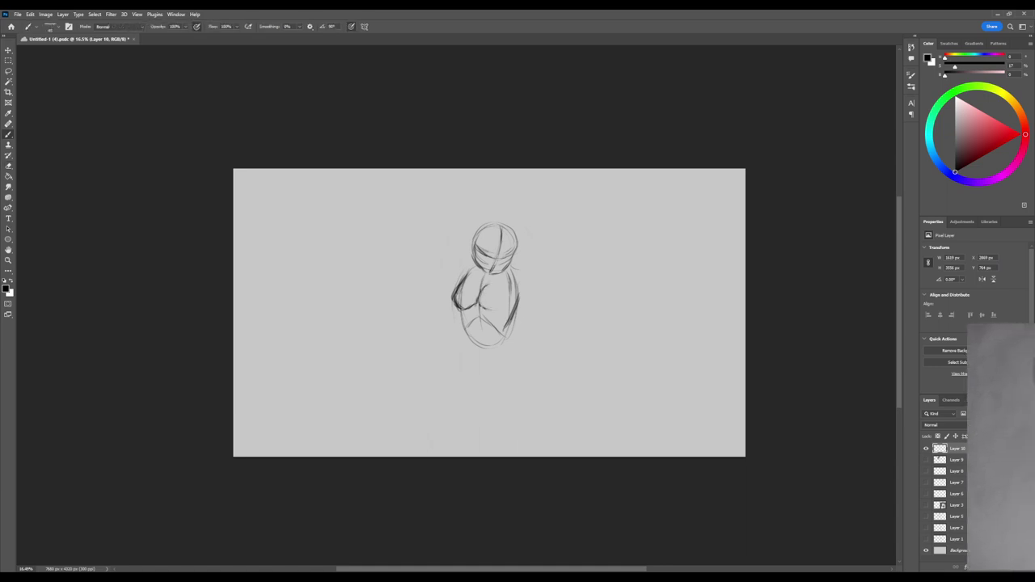
- Sketch the chest contour and the beginnings of both raised arms on Layer 10
{"action": "mouse_move", "coordinate": [519, 296]}
{"action": "left_mouse_down"}
{"action": "mouse_move", "coordinate": [535, 251]}
{"action": "mouse_move", "coordinate": [530, 286]}
{"action": "left_mouse_up"}
{"action": "left_click_drag", "start_coordinate": [463, 279], "coordinate": [456, 304]}
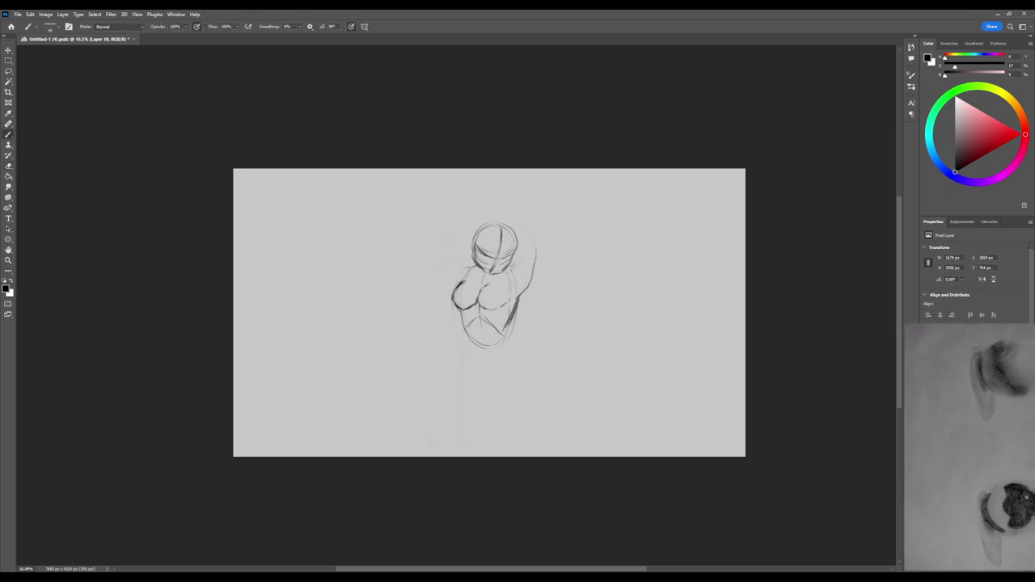
{"action": "left_click_drag", "start_coordinate": [459, 256], "coordinate": [466, 340]}
- Select the sketched head with the Lasso, move it slightly upward and clear the selection
{"action": "key", "text": "l"}
{"action": "left_click_drag", "start_coordinate": [485, 209], "coordinate": [483, 210]}
{"action": "key", "text": "ctrl+t"}
{"action": "left_click_drag", "start_coordinate": [496, 206], "coordinate": [496, 200]}
{"action": "key", "text": "Return"}
{"action": "key", "text": "ctrl+d"}
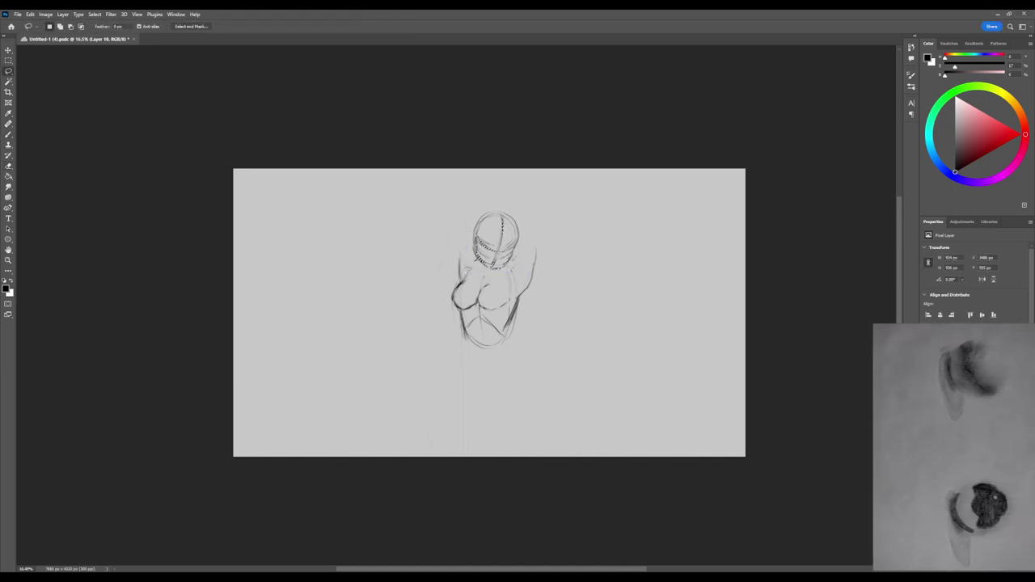
- Sketch the waist and hip lines below the rib cage and mark the navel
{"action": "key", "text": "b"}
{"action": "left_click_drag", "start_coordinate": [465, 325], "coordinate": [458, 368]}
{"action": "left_click_drag", "start_coordinate": [505, 336], "coordinate": [528, 372]}
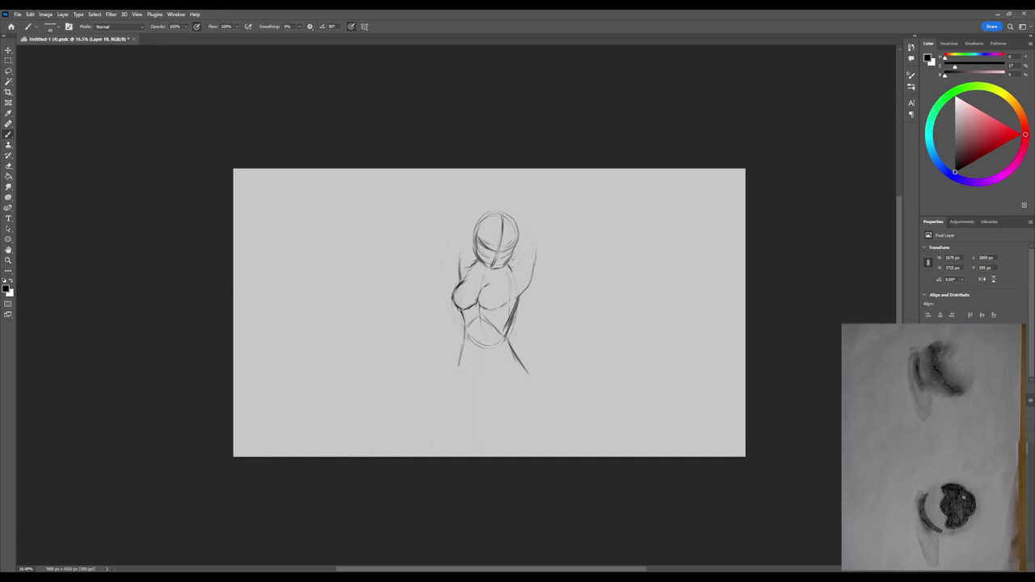
{"action": "left_click_drag", "start_coordinate": [480, 347], "coordinate": [480, 356]}
- Select the chest area of the sketch with the Lasso, transform it and clear the selection
{"action": "key", "text": "l"}
{"action": "left_click_drag", "start_coordinate": [484, 275], "coordinate": [482, 276]}
{"action": "key", "text": "ctrl+t"}
{"action": "key", "text": "Return"}
{"action": "key", "text": "ctrl+d"}
{"action": "key", "text": "b"}
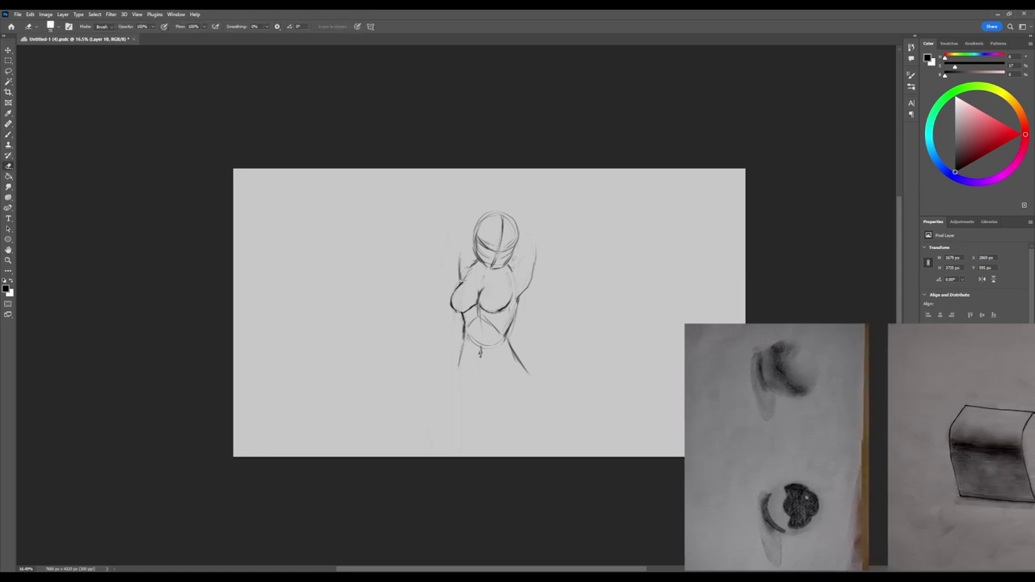
- Sketch the pelvis, hip curves and both thighs of the standing figure
{"action": "mouse_move", "coordinate": [503, 380]}
{"action": "left_mouse_down"}
{"action": "mouse_move", "coordinate": [521, 372]}
{"action": "mouse_move", "coordinate": [487, 399]}
{"action": "mouse_move", "coordinate": [444, 409]}
{"action": "left_mouse_up"}
{"action": "left_click_drag", "start_coordinate": [522, 374], "coordinate": [536, 411]}
{"action": "mouse_move", "coordinate": [444, 386]}
{"action": "left_mouse_down"}
{"action": "mouse_move", "coordinate": [444, 432]}
{"action": "mouse_move", "coordinate": [471, 447]}
{"action": "left_mouse_up"}
{"action": "left_click_drag", "start_coordinate": [487, 407], "coordinate": [487, 454]}
{"action": "left_click_drag", "start_coordinate": [536, 405], "coordinate": [521, 454]}
- Transform the lassoed outer hip inward, and shift the upper body of the sketch slightly downward
{"action": "key", "text": "l"}
{"action": "left_click_drag", "start_coordinate": [526, 355], "coordinate": [595, 386]}
{"action": "key", "text": "ctrl+t"}
{"action": "left_click_drag", "start_coordinate": [606, 351], "coordinate": [589, 359]}
{"action": "key", "text": "Return"}
{"action": "key", "text": "ctrl+d"}
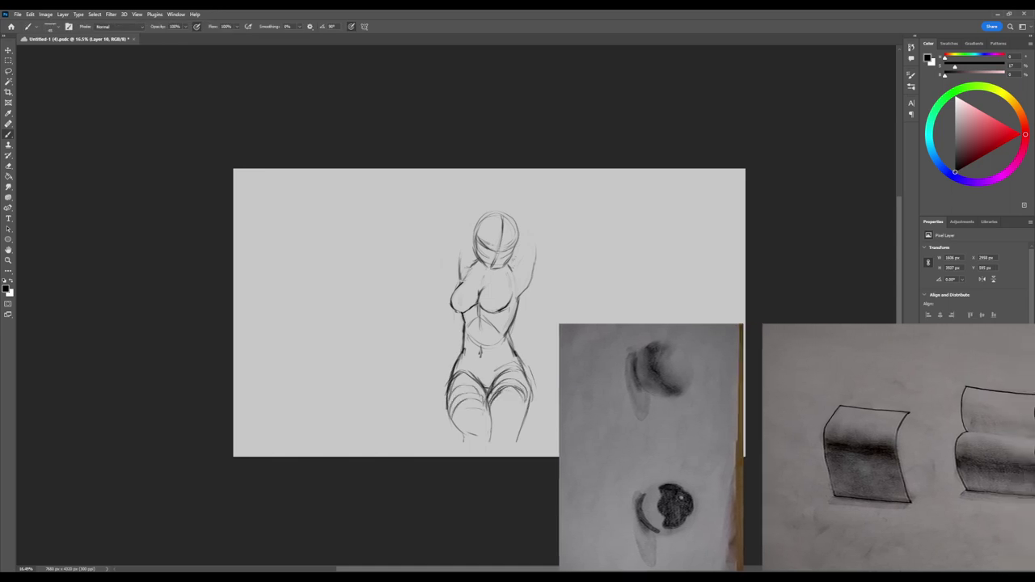
{"action": "key", "text": "ctrl+t"}
{"action": "key", "text": "Return"}
{"action": "key", "text": "ctrl+d"}
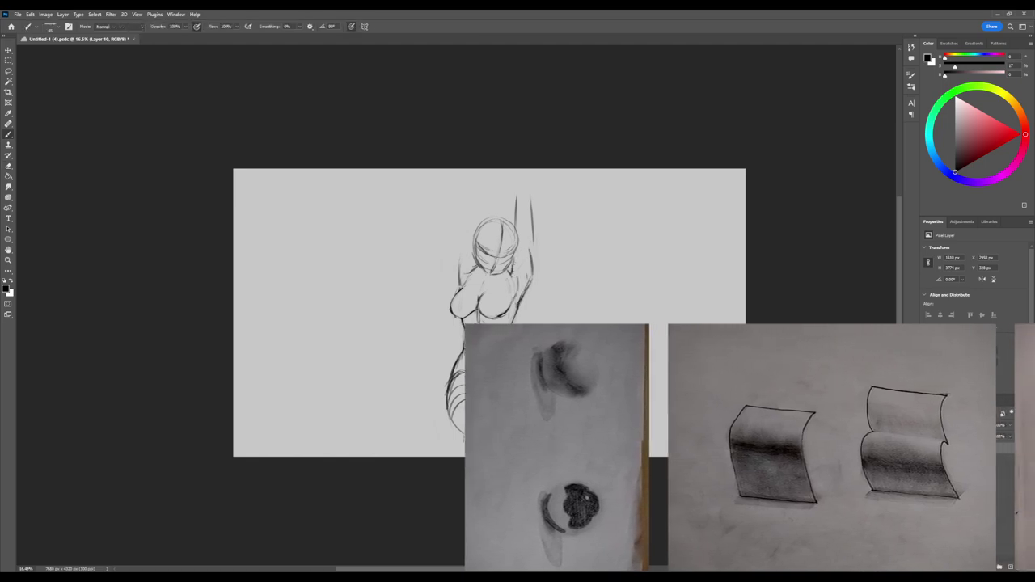
- Sketch both arms raised and folded above the head, erasing excess lines
{"action": "mouse_move", "coordinate": [530, 194]}
{"action": "left_mouse_down"}
{"action": "mouse_move", "coordinate": [533, 257]}
{"action": "mouse_move", "coordinate": [527, 188]}
{"action": "mouse_move", "coordinate": [466, 203]}
{"action": "left_mouse_up"}
{"action": "key", "text": "e"}
{"action": "key", "text": "b"}
{"action": "mouse_move", "coordinate": [514, 210]}
{"action": "left_mouse_down"}
{"action": "mouse_move", "coordinate": [459, 212]}
{"action": "mouse_move", "coordinate": [461, 286]}
{"action": "left_mouse_up"}
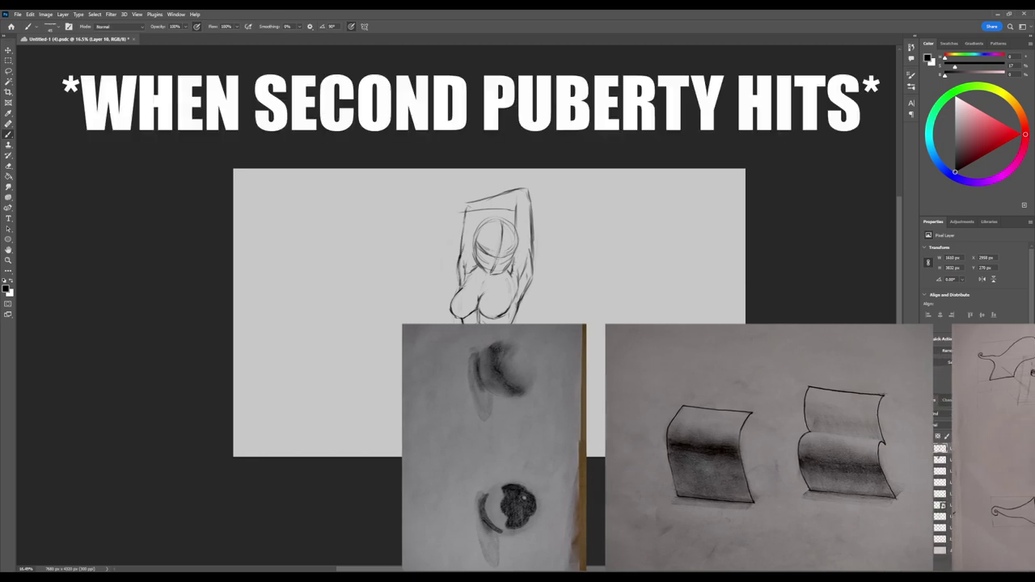
- Transform the pose sketch slightly downward and lower the opacity of Layer 10
{"action": "key", "text": "ctrl+t"}
{"action": "left_click_drag", "start_coordinate": [482, 275], "coordinate": [482, 281]}
{"action": "key", "text": "Return"}
{"action": "left_click_drag", "start_coordinate": [994, 424], "coordinate": [970, 424]}
- Create a new layer above the faded sketch and begin drawing the facial features
{"action": "key", "text": "ctrl+alt+shift+n"}
{"action": "mouse_move", "coordinate": [544, 283]}
{"action": "left_mouse_down"}
{"action": "mouse_move", "coordinate": [547, 305]}
{"action": "mouse_move", "coordinate": [566, 309]}
{"action": "left_mouse_up"}
{"action": "key", "text": "ctrl+z"}
{"action": "mouse_move", "coordinate": [427, 205]}
{"action": "left_mouse_down"}
{"action": "mouse_move", "coordinate": [450, 255]}
{"action": "mouse_move", "coordinate": [478, 248]}
{"action": "mouse_move", "coordinate": [458, 225]}
{"action": "mouse_move", "coordinate": [490, 222]}
{"action": "mouse_move", "coordinate": [457, 229]}
{"action": "mouse_move", "coordinate": [485, 227]}
{"action": "mouse_move", "coordinate": [442, 216]}
{"action": "mouse_move", "coordinate": [450, 234]}
{"action": "mouse_move", "coordinate": [478, 230]}
{"action": "left_mouse_up"}
- Refine the eyes, nose, mouth and jaw on Layer 11 and transform the selected facial parts
{"action": "key", "text": "e"}
{"action": "key", "text": "b"}
{"action": "key", "text": "l"}
{"action": "key", "text": "ctrl+t"}
{"action": "key", "text": "Return"}
{"action": "key", "text": "ctrl+t"}
{"action": "key", "text": "Return"}
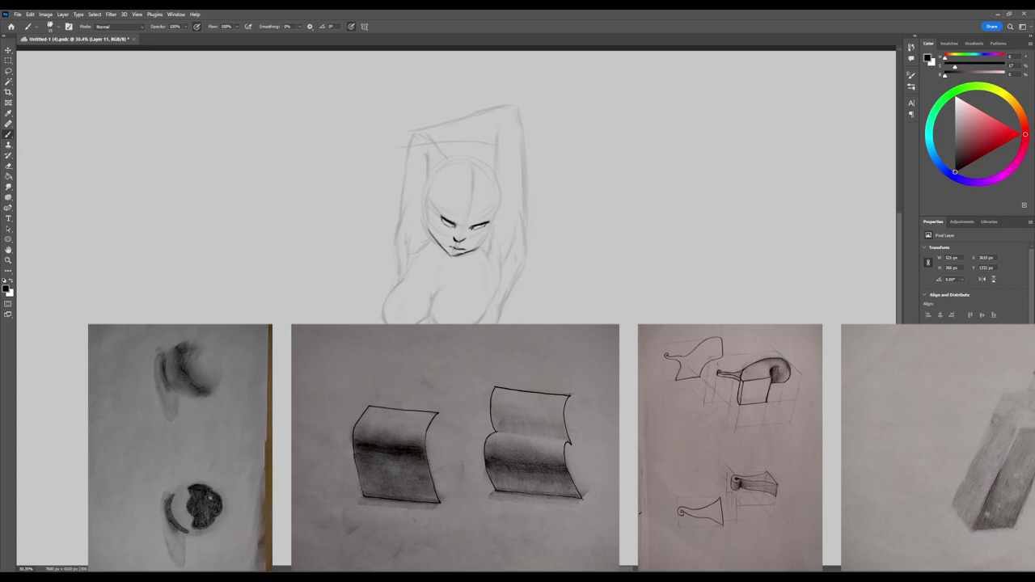
- Draw the head outline, bangs and long hair strands on Layer 11 and transform the line art
{"action": "mouse_move", "coordinate": [458, 193]}
{"action": "left_mouse_down"}
{"action": "mouse_move", "coordinate": [472, 230]}
{"action": "mouse_move", "coordinate": [482, 223]}
{"action": "mouse_move", "coordinate": [500, 322]}
{"action": "mouse_move", "coordinate": [434, 207]}
{"action": "left_mouse_up"}
{"action": "mouse_move", "coordinate": [435, 196]}
{"action": "left_mouse_down"}
{"action": "mouse_move", "coordinate": [421, 242]}
{"action": "mouse_move", "coordinate": [431, 258]}
{"action": "left_mouse_up"}
{"action": "left_click_drag", "start_coordinate": [488, 242], "coordinate": [501, 315]}
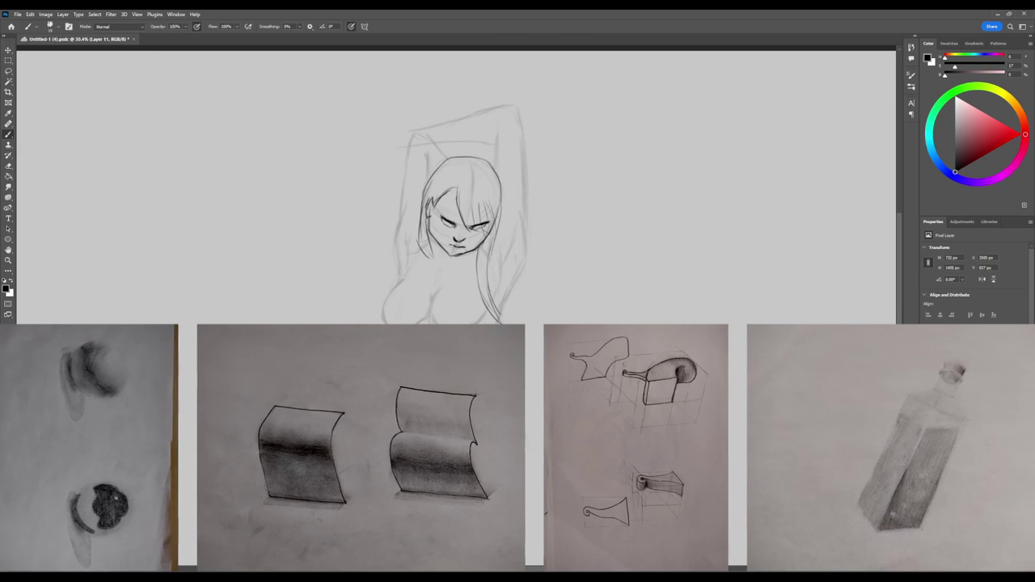
{"action": "left_click_drag", "start_coordinate": [429, 206], "coordinate": [499, 202]}
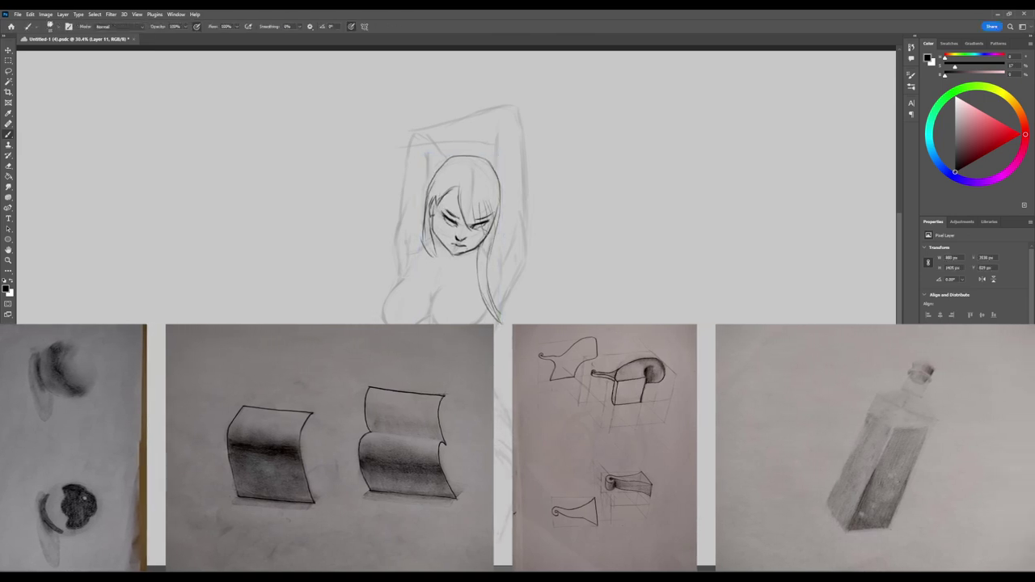
{"action": "key", "text": "ctrl+t"}
{"action": "key", "text": "Return"}
- Draw the raised arm beside the face and the shoulder and chest outlines on Layer 11, erasing stray lines
{"action": "key", "text": "z"}
{"action": "mouse_move", "coordinate": [480, 225]}
{"action": "left_mouse_down"}
{"action": "mouse_move", "coordinate": [444, 227]}
{"action": "mouse_move", "coordinate": [509, 206]}
{"action": "left_mouse_up"}
{"action": "key", "text": "b"}
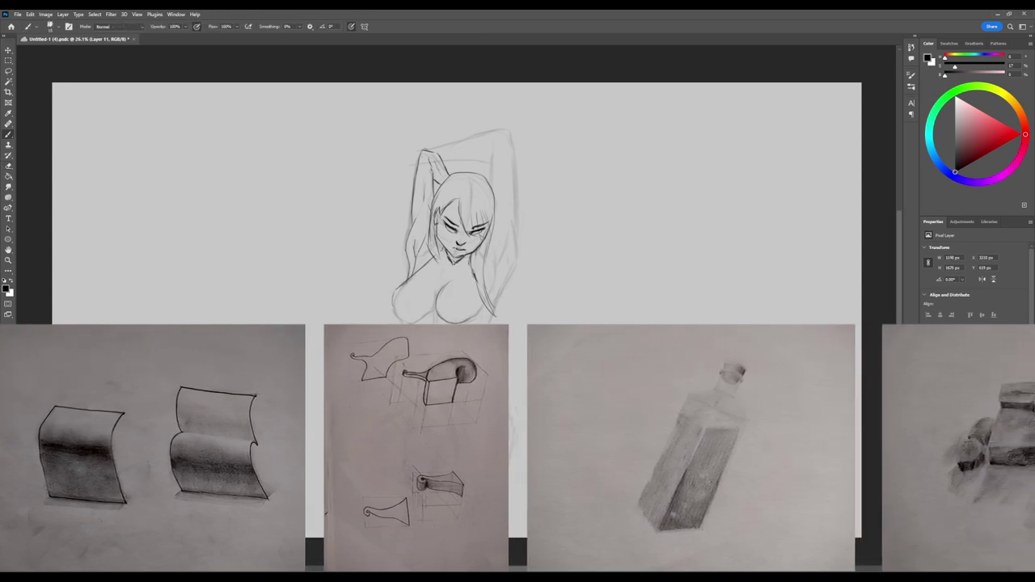
{"action": "key", "text": "e"}
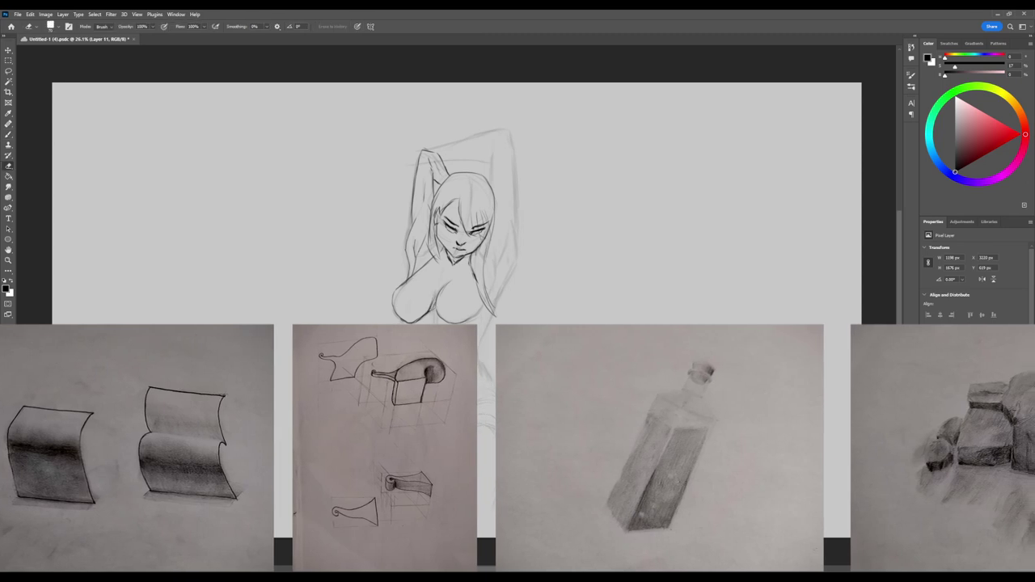
{"action": "key", "text": "b"}
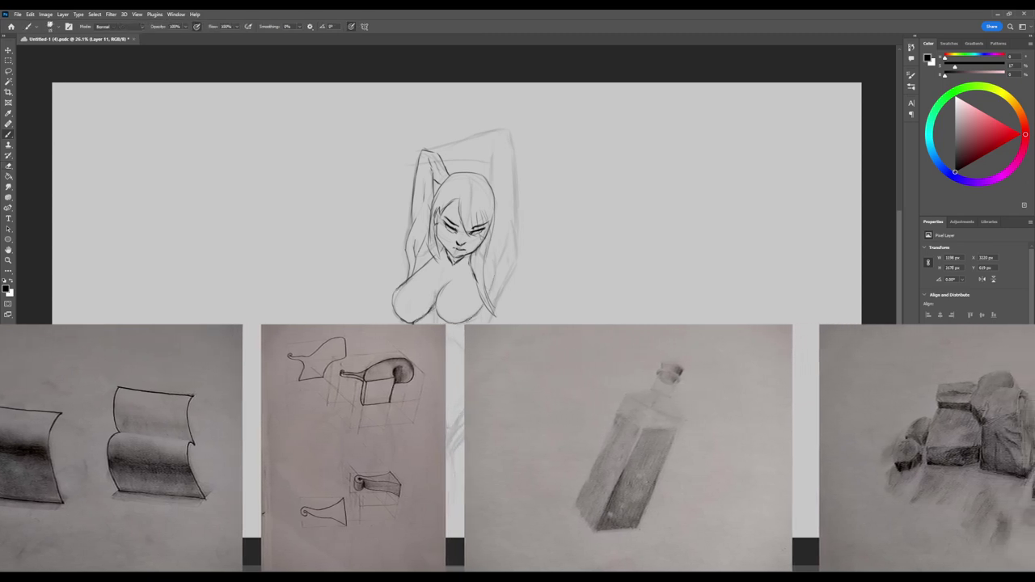
- Draw the other raised arm with its bent elbow and the forearm across the head on Layer 11, erasing rough edges
{"action": "mouse_move", "coordinate": [446, 159]}
{"action": "left_mouse_down"}
{"action": "mouse_move", "coordinate": [490, 162]}
{"action": "mouse_move", "coordinate": [491, 202]}
{"action": "left_mouse_up"}
{"action": "left_click_drag", "start_coordinate": [508, 134], "coordinate": [518, 262]}
{"action": "key", "text": "e"}
{"action": "key", "text": "b"}
{"action": "left_click_drag", "start_coordinate": [518, 242], "coordinate": [496, 296]}
{"action": "key", "text": "e"}
{"action": "mouse_move", "coordinate": [479, 145]}
{"action": "left_mouse_down"}
{"action": "mouse_move", "coordinate": [508, 133]}
{"action": "mouse_move", "coordinate": [416, 156]}
{"action": "left_mouse_up"}
{"action": "key", "text": "b"}
{"action": "key", "text": "e"}
{"action": "key", "text": "b"}
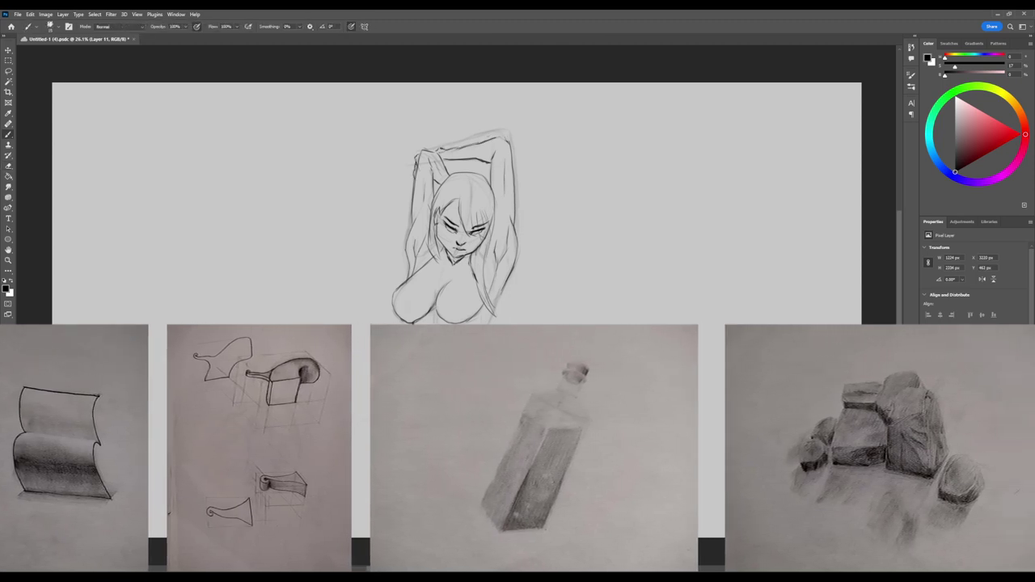
- Refine the hand, chest and lower-body line art on Layer 11, adding a keyhole neckline and a long hair strand over the shoulder
{"action": "key", "text": "e"}
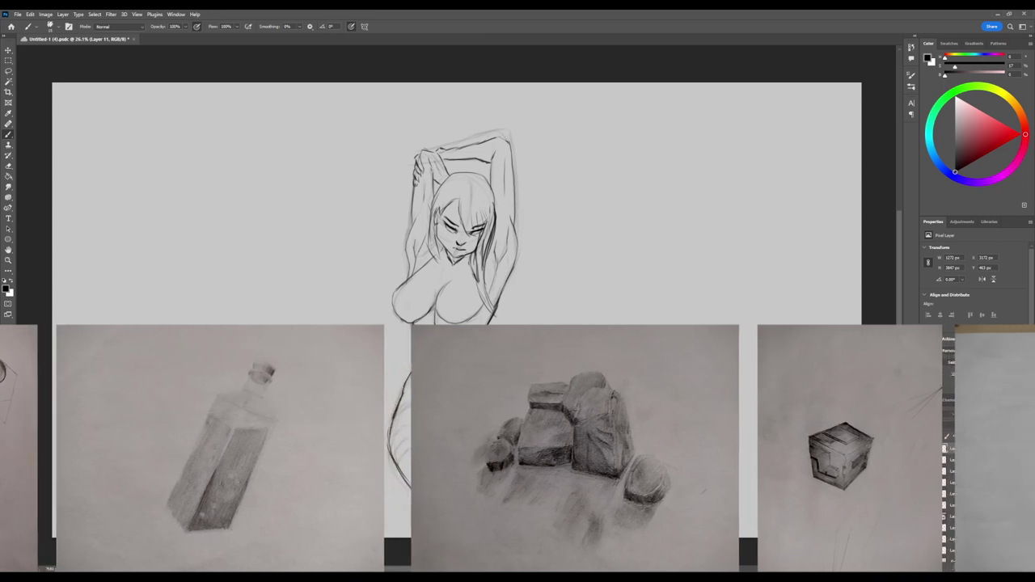
{"action": "key", "text": "e"}
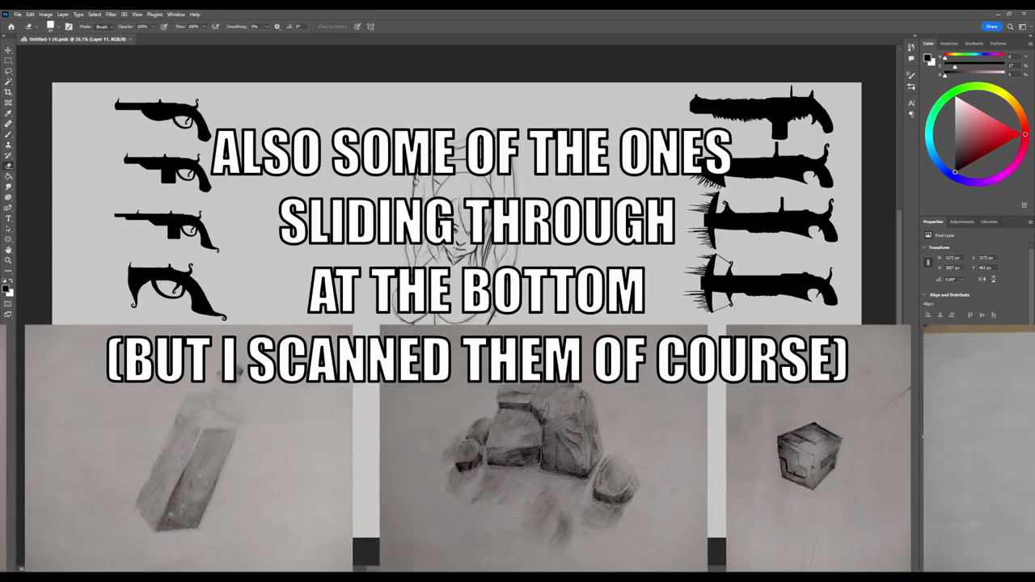
{"action": "key", "text": "l"}
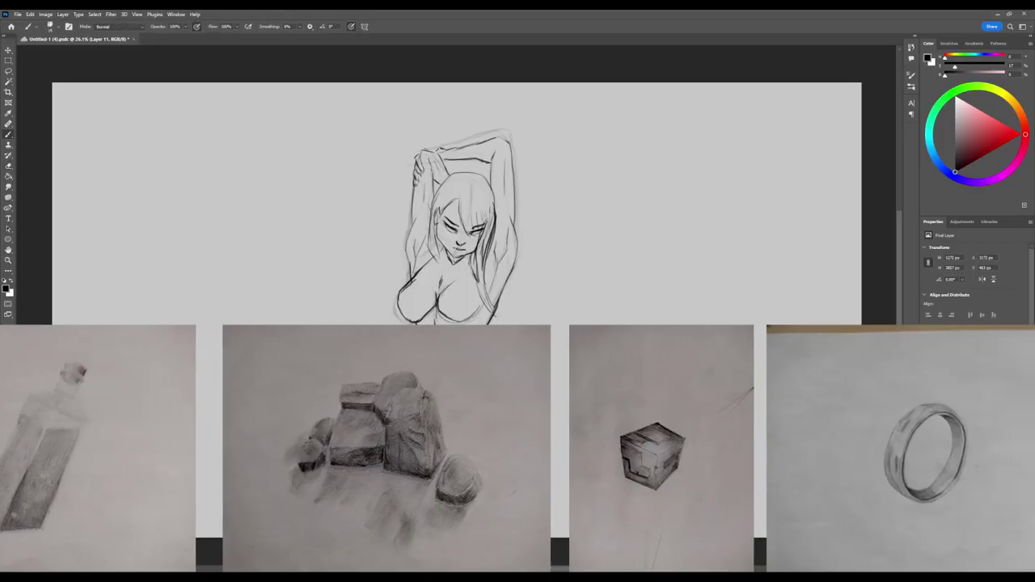
{"action": "key", "text": "e"}
{"action": "key", "text": "b"}
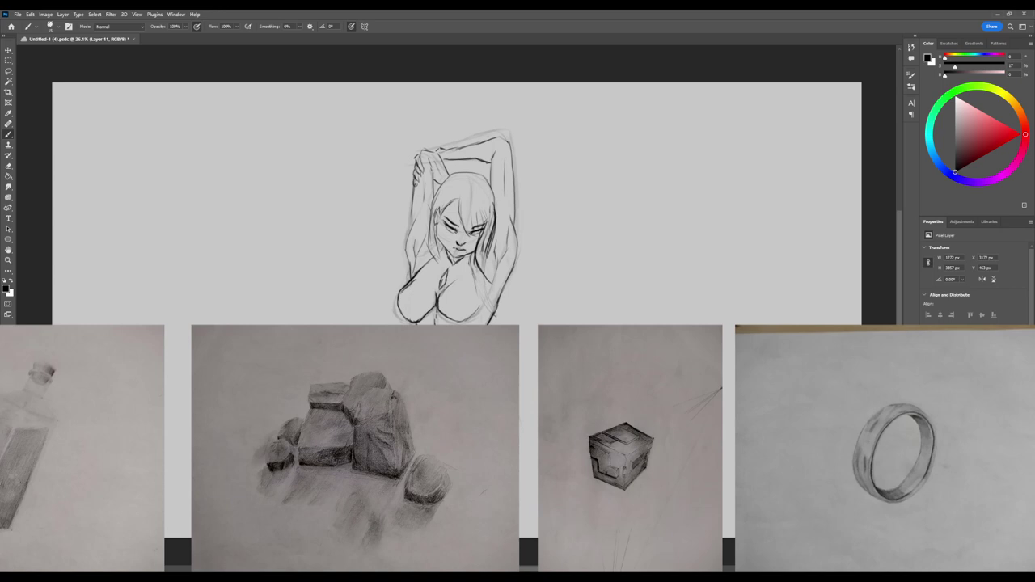
{"action": "left_click_drag", "start_coordinate": [487, 263], "coordinate": [511, 312]}
{"action": "key", "text": "e"}
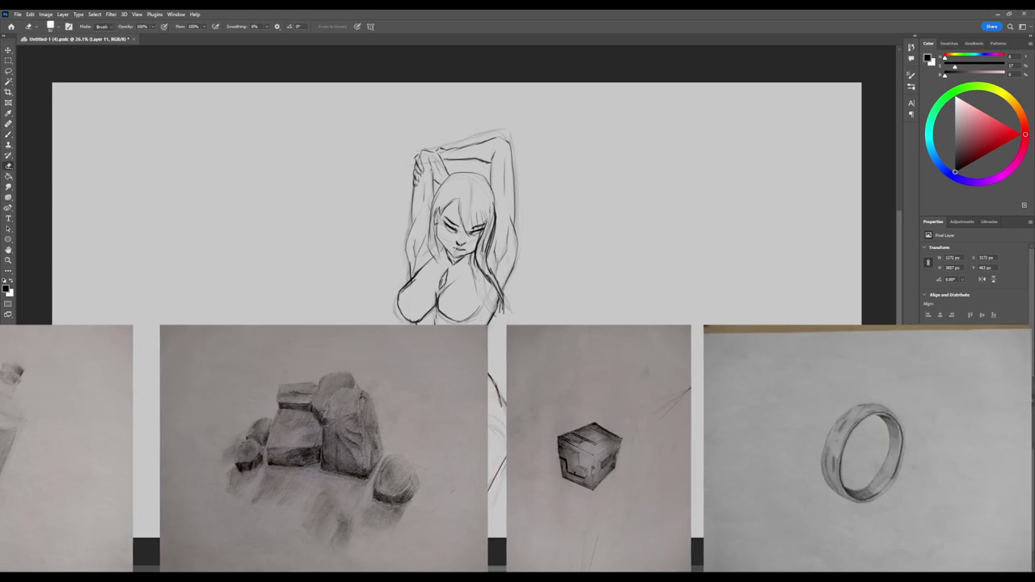
{"action": "key", "text": "b"}
{"action": "key", "text": "ctrl+minus"}
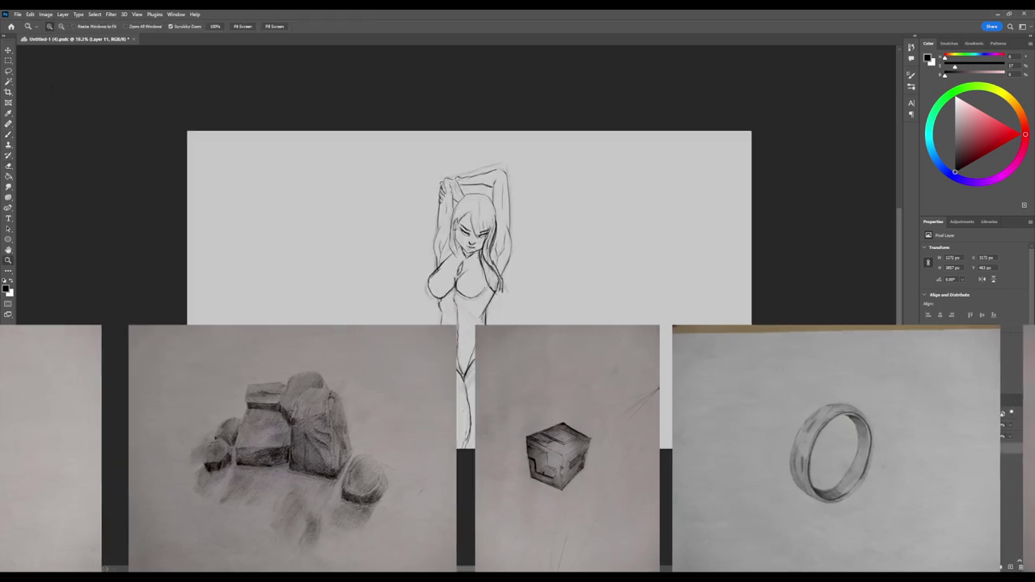
- Transform the line art, clear the selection, hide the rough sketch and make Layer 12 ready for shading
{"action": "key", "text": "ctrl+t"}
{"action": "key", "text": "Return"}
{"action": "key", "text": "ctrl+d"}
{"action": "key", "text": "z"}
{"action": "left_click_drag", "start_coordinate": [503, 264], "coordinate": [553, 264]}
{"action": "key", "text": "b"}
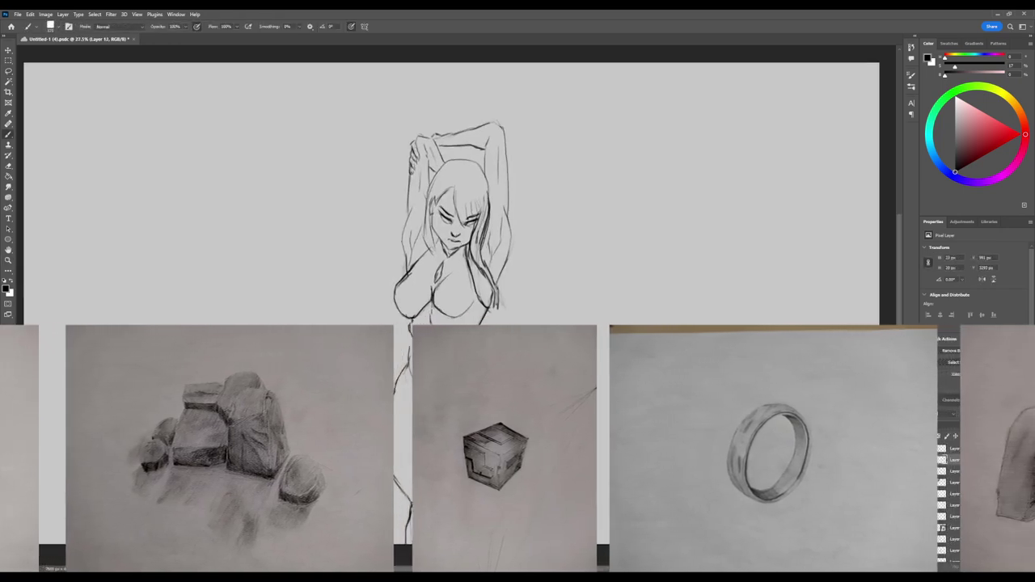
- Choose a mid grey, enlarge the brush and shade the figure's hair on Layer 12
{"action": "left_click", "coordinate": [955, 142]}
{"action": "key", "text": "bracketright"}
{"action": "key", "text": "bracketright"}
{"action": "key", "text": "bracketright"}
{"action": "key", "text": "bracketright"}
{"action": "key", "text": "bracketright"}
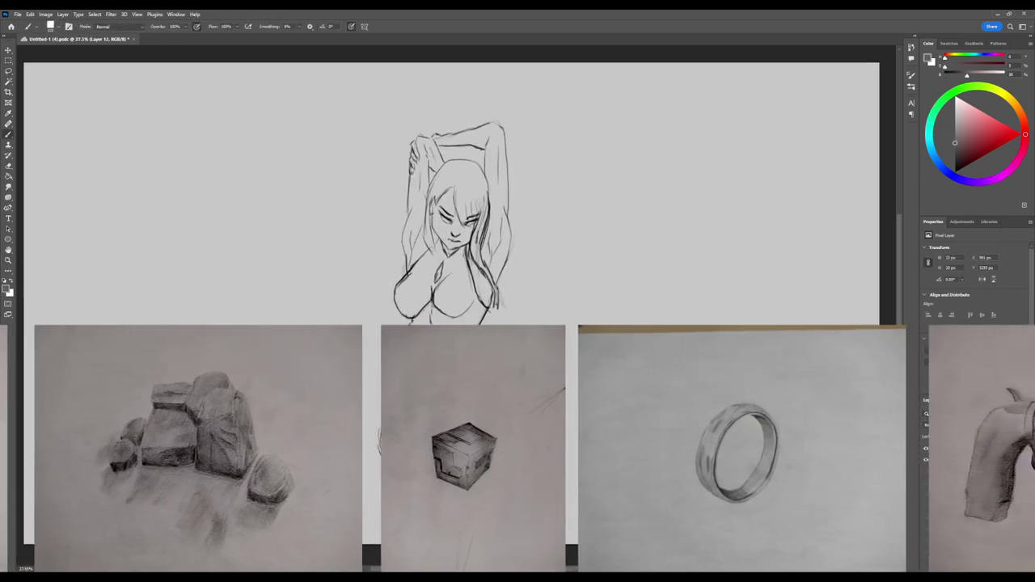
{"action": "mouse_move", "coordinate": [431, 231]}
{"action": "left_mouse_down"}
{"action": "mouse_move", "coordinate": [479, 182]}
{"action": "mouse_move", "coordinate": [483, 204]}
{"action": "left_mouse_up"}
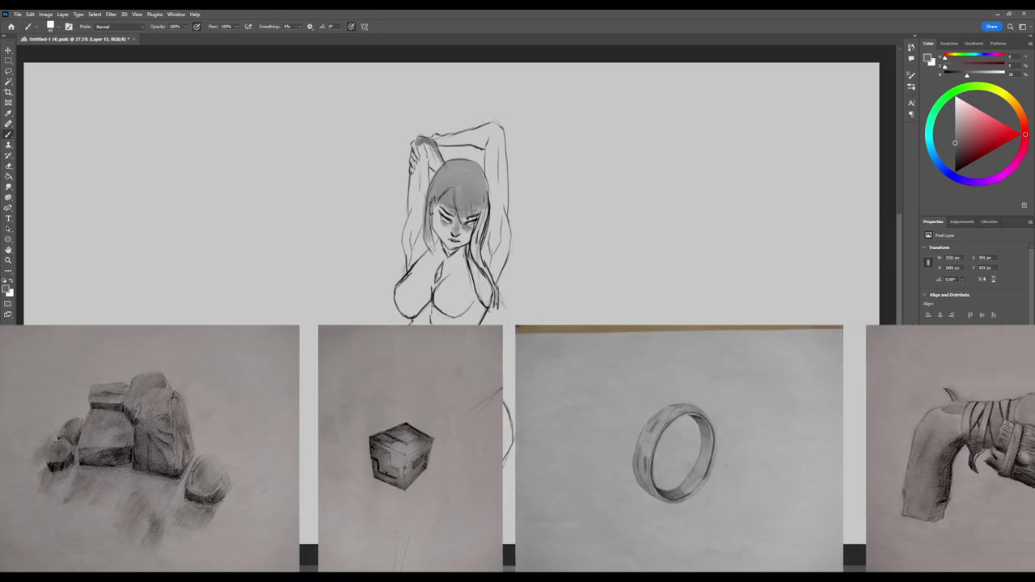
- Shade the raised arms, the bodysuit's chest area and the side of the torso in grey on Layer 12
{"action": "mouse_move", "coordinate": [437, 138]}
{"action": "left_mouse_down"}
{"action": "mouse_move", "coordinate": [503, 212]}
{"action": "mouse_move", "coordinate": [500, 276]}
{"action": "left_mouse_up"}
{"action": "mouse_move", "coordinate": [406, 288]}
{"action": "left_mouse_down"}
{"action": "mouse_move", "coordinate": [454, 279]}
{"action": "mouse_move", "coordinate": [439, 251]}
{"action": "mouse_move", "coordinate": [406, 289]}
{"action": "mouse_move", "coordinate": [437, 273]}
{"action": "mouse_move", "coordinate": [485, 294]}
{"action": "mouse_move", "coordinate": [490, 285]}
{"action": "left_mouse_up"}
{"action": "key", "text": "bracketleft"}
{"action": "left_click_drag", "start_coordinate": [493, 218], "coordinate": [491, 252]}
{"action": "key", "text": "bracketright"}
{"action": "mouse_move", "coordinate": [484, 169]}
{"action": "left_mouse_down"}
{"action": "mouse_move", "coordinate": [459, 198]}
{"action": "mouse_move", "coordinate": [505, 271]}
{"action": "left_mouse_up"}
{"action": "left_click_drag", "start_coordinate": [493, 283], "coordinate": [479, 321]}
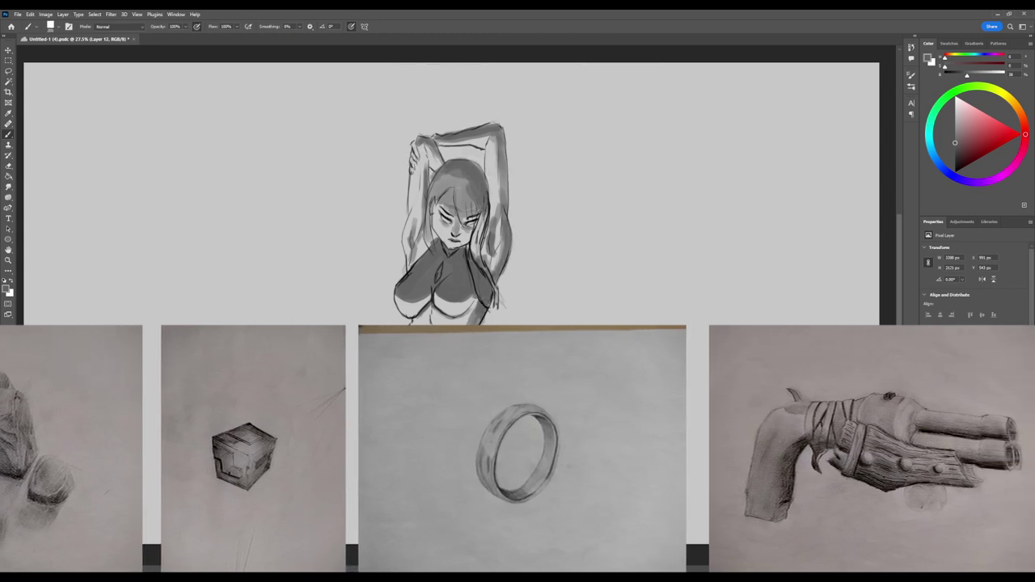
- Warp the line art on Layer 11 to slim the chest slightly, and return to Layer 12
{"action": "scroll", "coordinate": [451, 243], "scroll_direction": "down", "scroll_amount": 2}
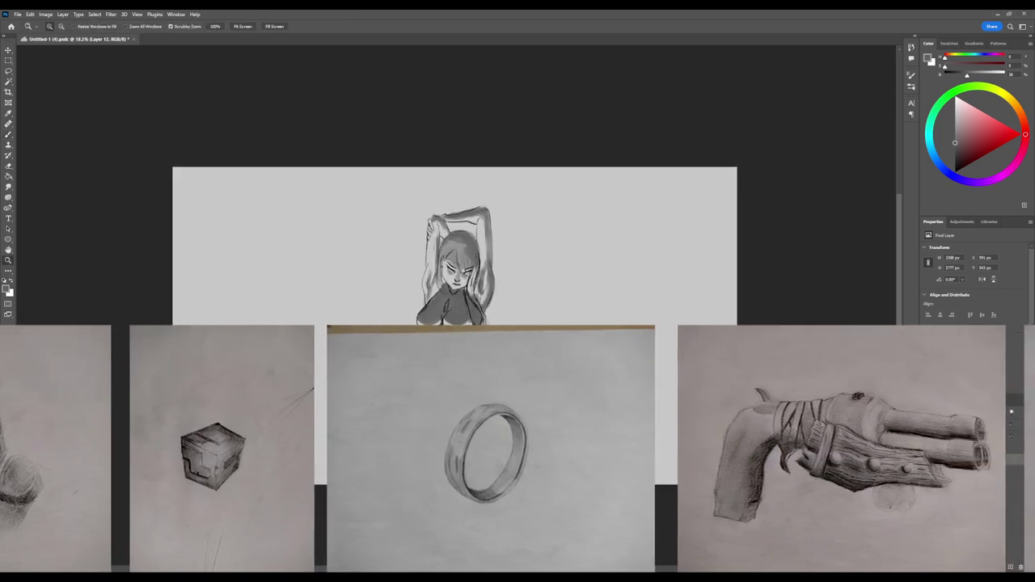
{"action": "key", "text": "ctrl+t"}
{"action": "key", "text": "Escape"}
{"action": "left_click", "coordinate": [967, 448]}
{"action": "key", "text": "ctrl+t"}
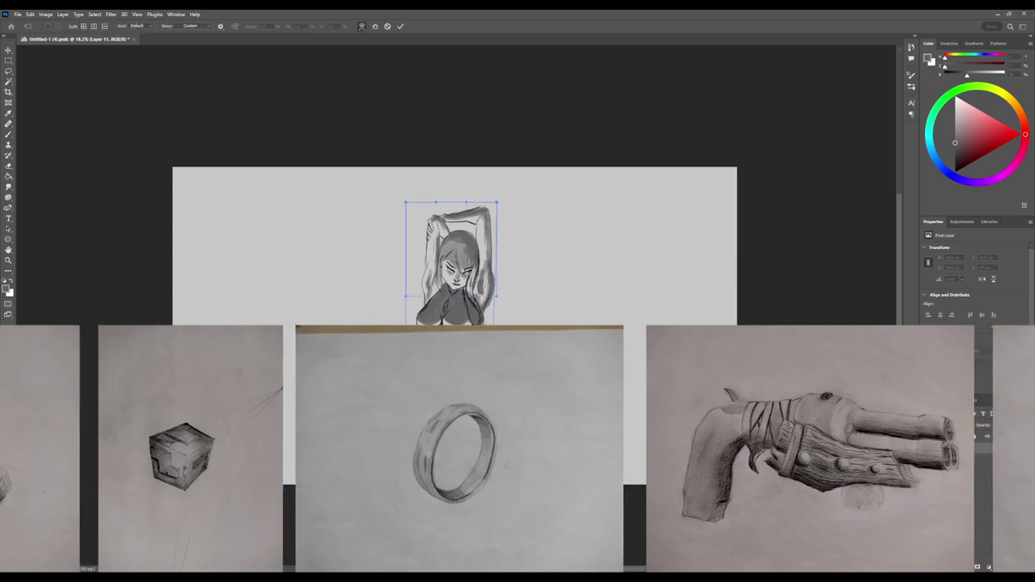
{"action": "key", "text": "Escape"}
{"action": "key", "text": "b"}
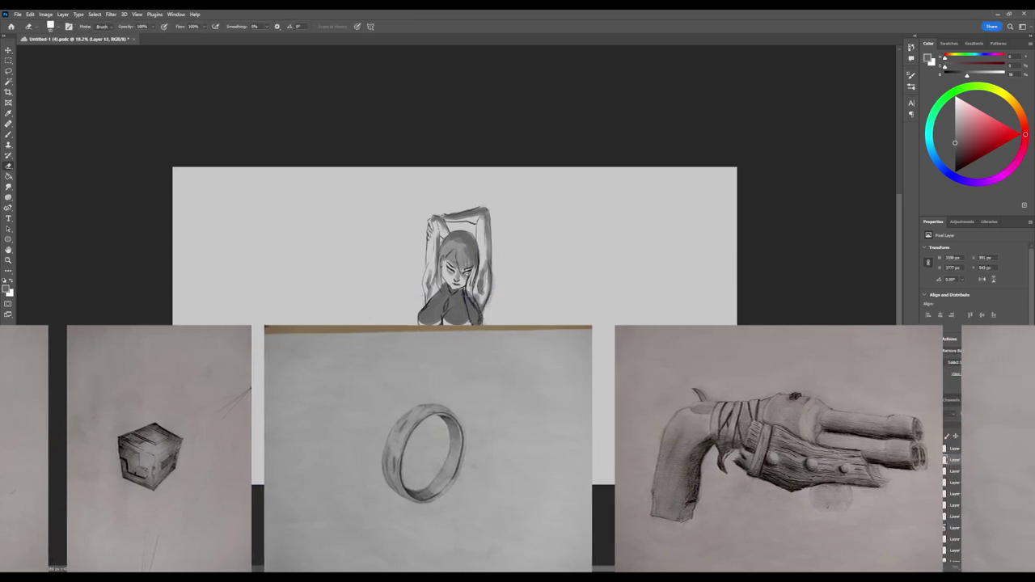
{"action": "key", "text": "alt+bracketleft"}
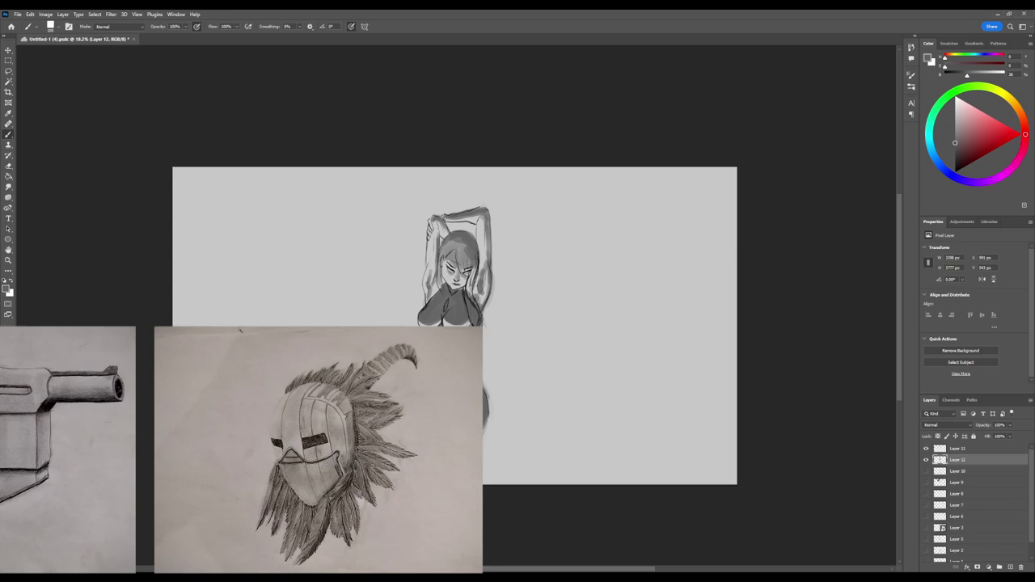
- Refine the grey shadows on the chest, torso and legs with brush and eraser on Layer 12, and save the document
{"action": "key", "text": "e"}
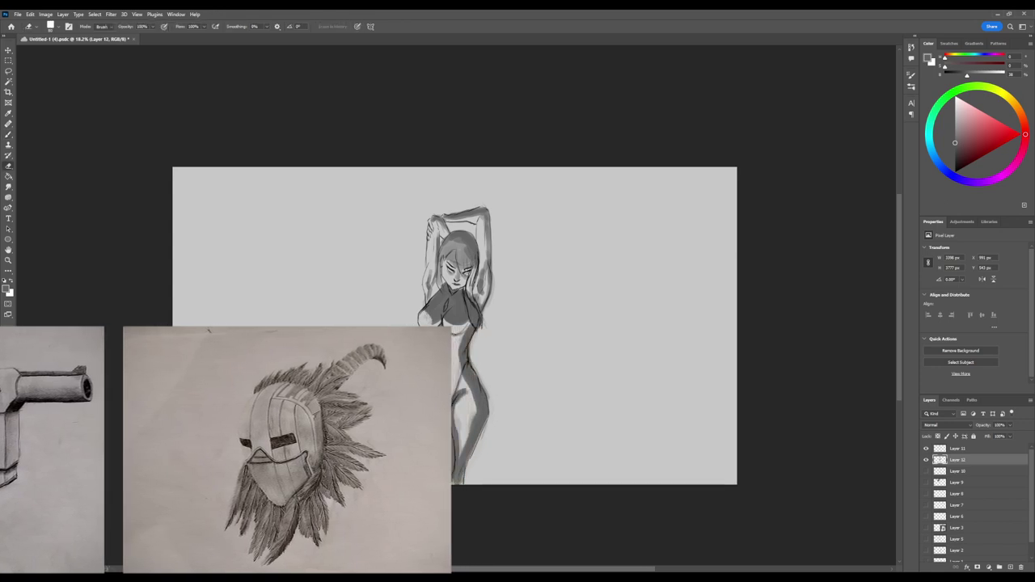
{"action": "key", "text": "b"}
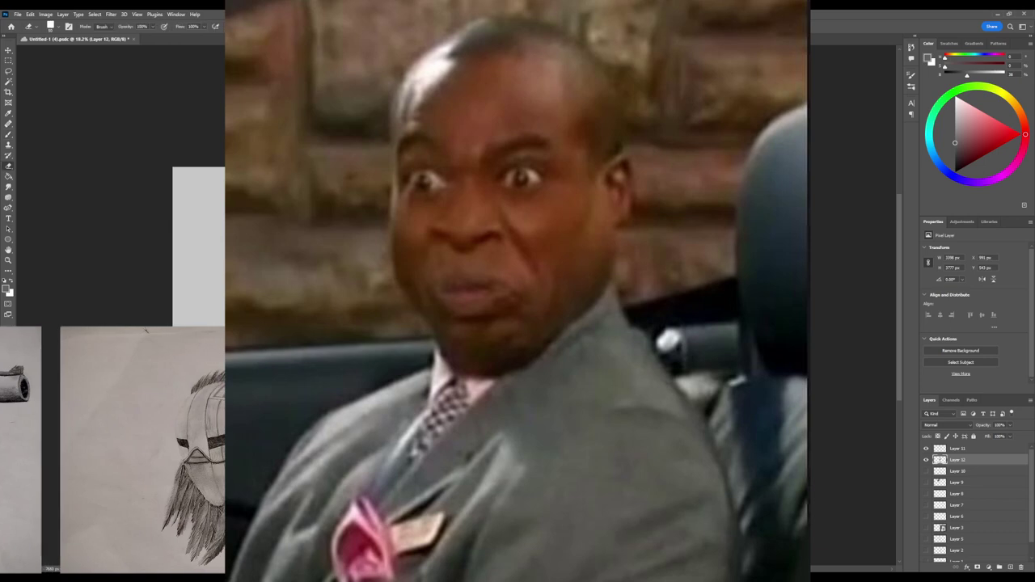
{"action": "key", "text": "b"}
{"action": "key", "text": "e"}
{"action": "key", "text": "ctrl+s"}
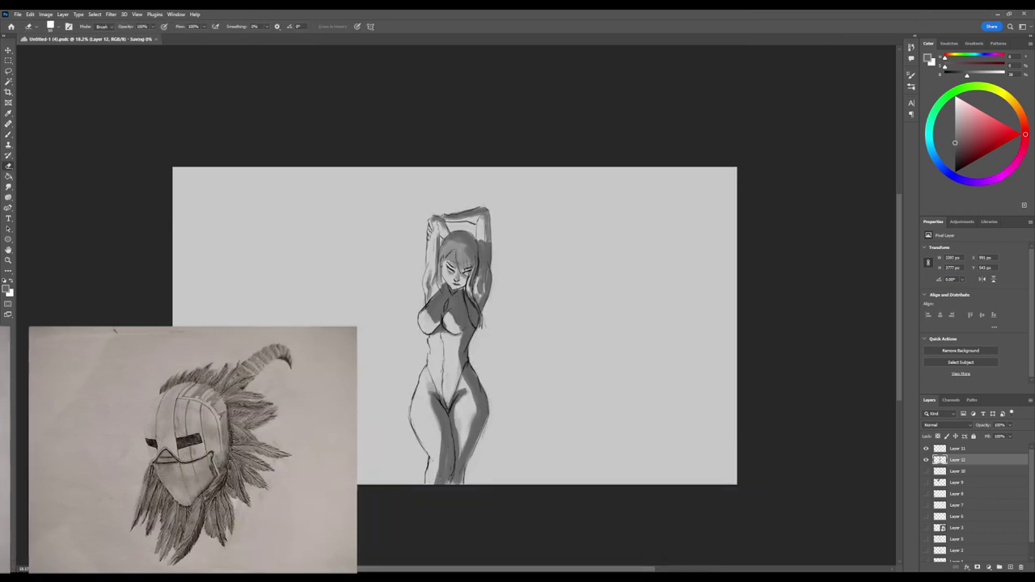
- Darken the hair and inner-leg shadows and clean up the face and hand shading on Layer 12
{"action": "key", "text": "b"}
{"action": "key", "text": "e"}
{"action": "key", "text": "b"}
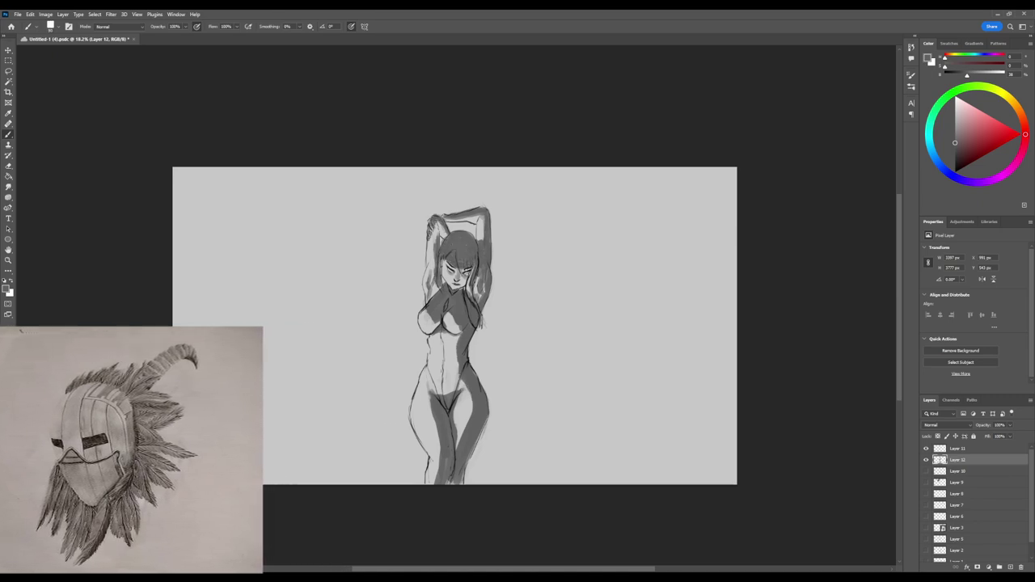
{"action": "key", "text": "e"}
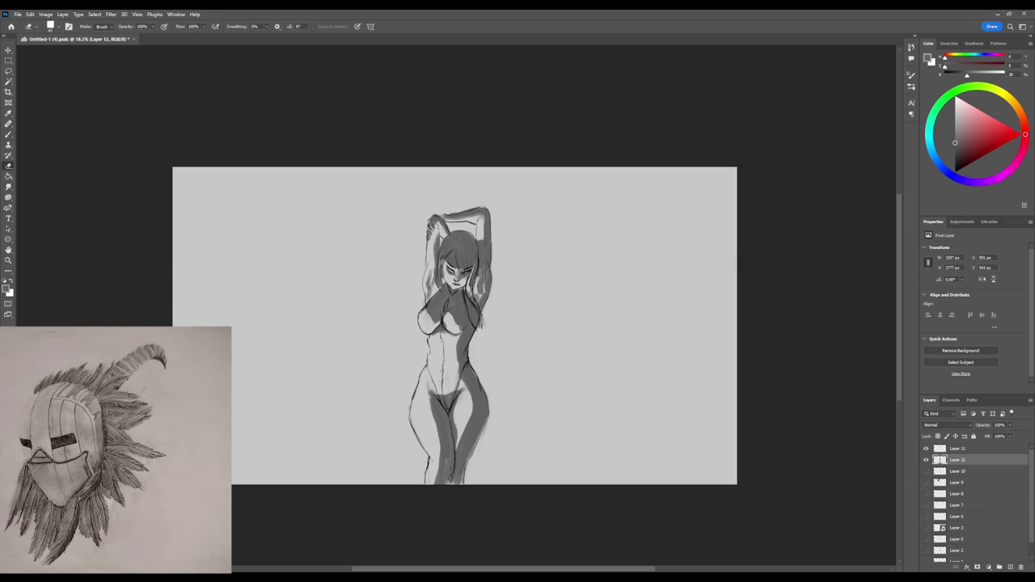
{"action": "key", "text": "b"}
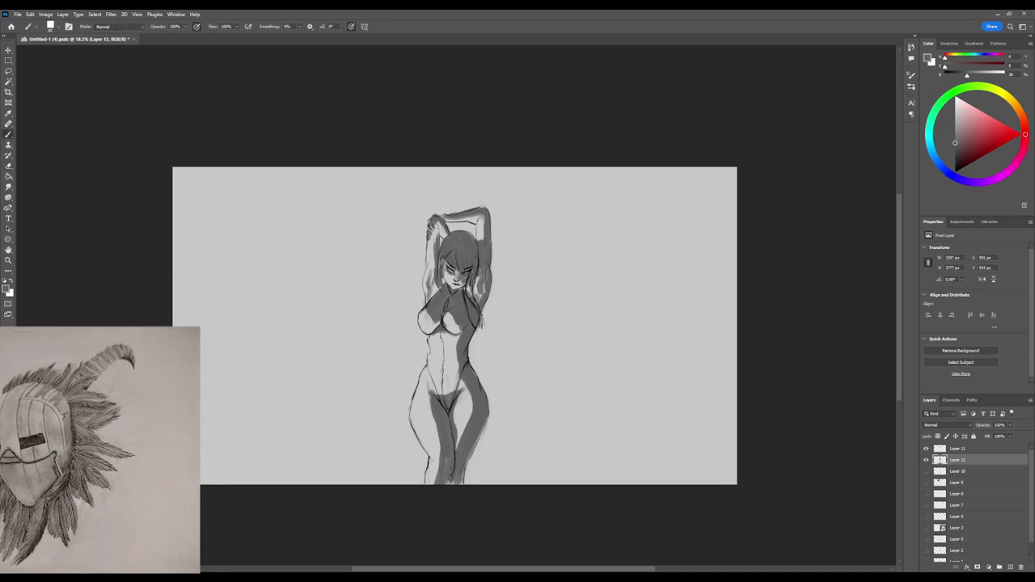
{"action": "key", "text": "e"}
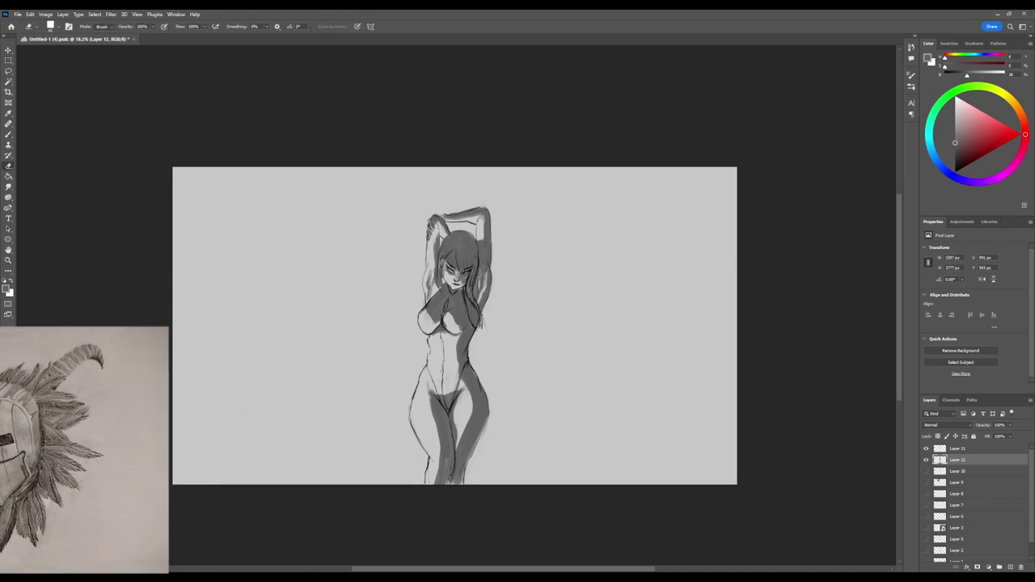
- Hide Layer 12 and shade the face, hair, arms, chest and upper torso in grey on a new layer
{"action": "key", "text": "b"}
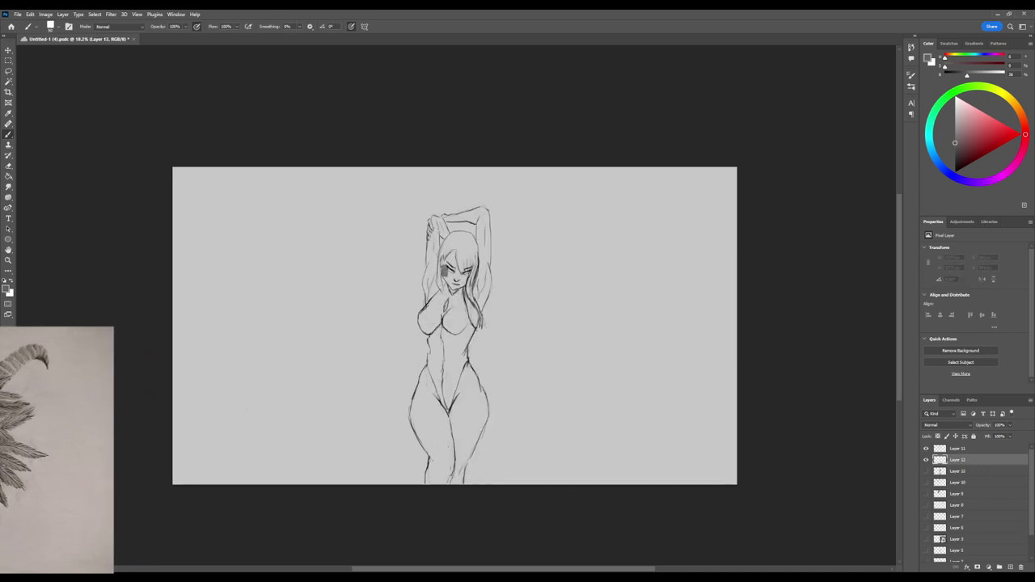
{"action": "left_click_drag", "start_coordinate": [444, 265], "coordinate": [464, 283]}
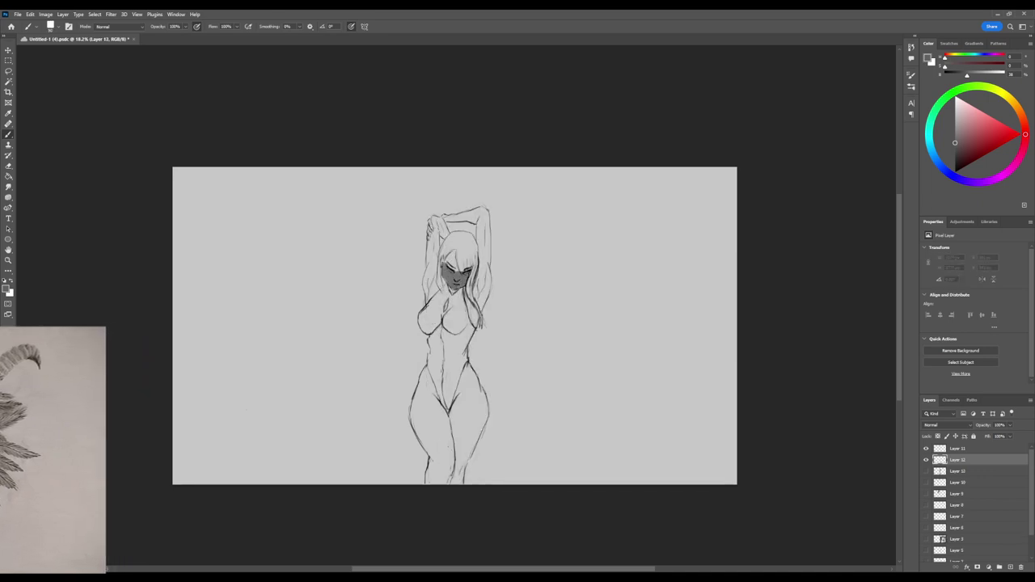
{"action": "key", "text": "e"}
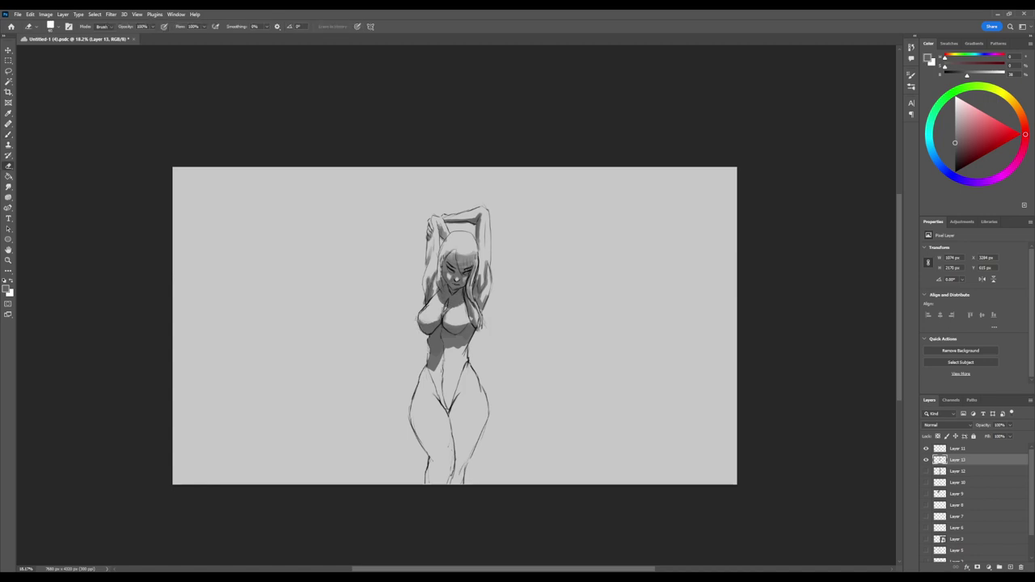
- Fill the waist, hips and legs with flat grey on Layer 13 and erase the paint outside the outline
{"action": "key", "text": "b"}
{"action": "mouse_move", "coordinate": [442, 341]}
{"action": "left_mouse_down"}
{"action": "mouse_move", "coordinate": [466, 356]}
{"action": "mouse_move", "coordinate": [425, 429]}
{"action": "mouse_move", "coordinate": [474, 388]}
{"action": "mouse_move", "coordinate": [429, 481]}
{"action": "left_mouse_up"}
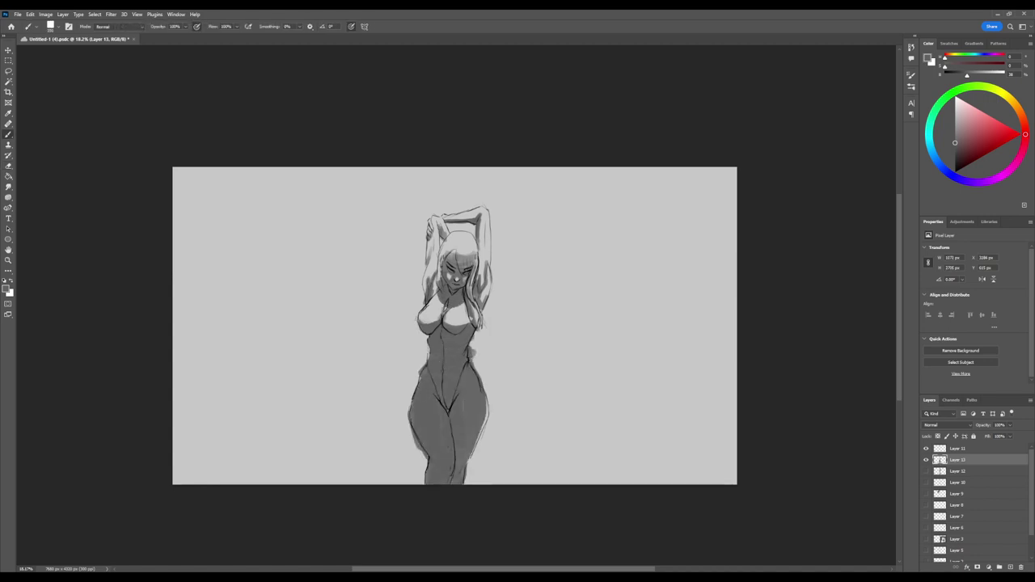
{"action": "key", "text": "e"}
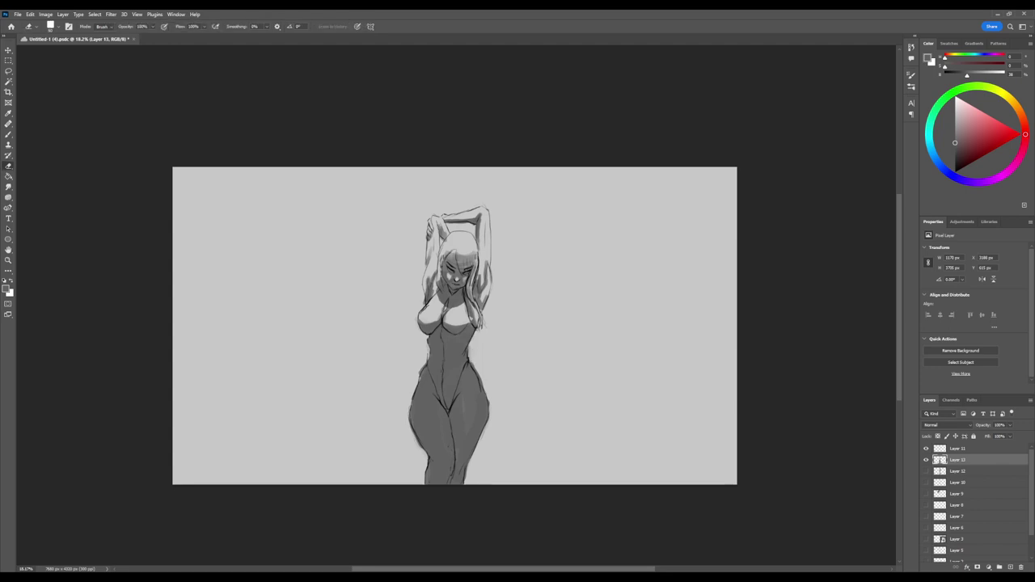
- Erase a light band across the midriff with a larger eraser and repaint the shading around the waist on Layer 13
{"action": "mouse_move", "coordinate": [462, 350]}
{"action": "left_mouse_down"}
{"action": "mouse_move", "coordinate": [470, 326]}
{"action": "mouse_move", "coordinate": [432, 343]}
{"action": "mouse_move", "coordinate": [465, 349]}
{"action": "mouse_move", "coordinate": [472, 325]}
{"action": "mouse_move", "coordinate": [464, 344]}
{"action": "left_mouse_up"}
{"action": "key", "text": "ctrl+z"}
{"action": "key", "text": "ctrl+z"}
{"action": "key", "text": "bracketright"}
{"action": "key", "text": "bracketright"}
{"action": "key", "text": "bracketright"}
{"action": "key", "text": "bracketright"}
{"action": "key", "text": "bracketright"}
{"action": "key", "text": "bracketright"}
{"action": "key", "text": "bracketright"}
{"action": "key", "text": "bracketright"}
{"action": "key", "text": "bracketright"}
{"action": "key", "text": "b"}
{"action": "left_click_drag", "start_coordinate": [432, 352], "coordinate": [425, 365]}
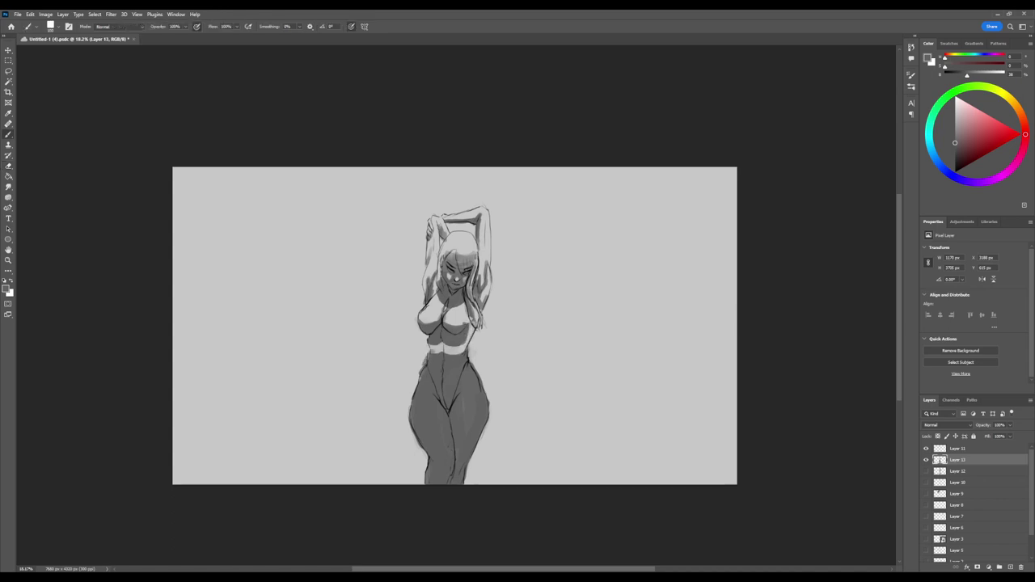
- Erase light areas out of the grey on the fronts of both thighs and along the hips
{"action": "key", "text": "e"}
{"action": "left_click_drag", "start_coordinate": [426, 405], "coordinate": [448, 462]}
{"action": "mouse_move", "coordinate": [456, 415]}
{"action": "left_mouse_down"}
{"action": "mouse_move", "coordinate": [463, 400]}
{"action": "mouse_move", "coordinate": [478, 402]}
{"action": "left_mouse_up"}
{"action": "mouse_move", "coordinate": [478, 403]}
{"action": "left_mouse_down"}
{"action": "mouse_move", "coordinate": [463, 450]}
{"action": "mouse_move", "coordinate": [474, 409]}
{"action": "left_mouse_up"}
{"action": "left_click_drag", "start_coordinate": [474, 409], "coordinate": [457, 450]}
{"action": "left_click_drag", "start_coordinate": [461, 399], "coordinate": [477, 396]}
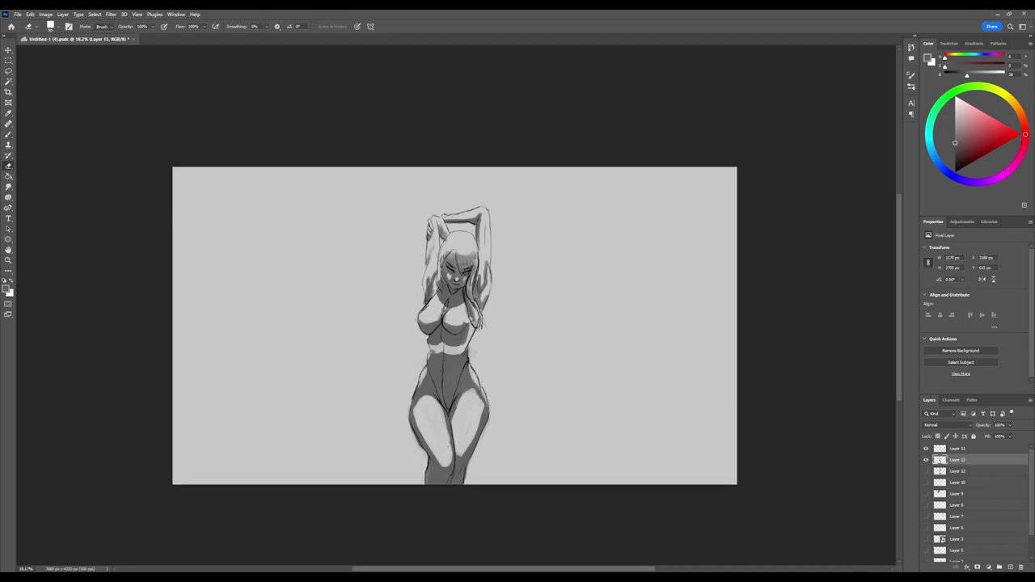
- Paint the bodysuit's chest and torso darker, using the default black for the deeper shadows
{"action": "mouse_move", "coordinate": [429, 356]}
{"action": "left_mouse_down"}
{"action": "mouse_move", "coordinate": [468, 356]}
{"action": "mouse_move", "coordinate": [441, 343]}
{"action": "mouse_move", "coordinate": [432, 378]}
{"action": "mouse_move", "coordinate": [449, 383]}
{"action": "mouse_move", "coordinate": [459, 368]}
{"action": "mouse_move", "coordinate": [433, 383]}
{"action": "mouse_move", "coordinate": [444, 362]}
{"action": "mouse_move", "coordinate": [444, 396]}
{"action": "left_mouse_up"}
{"action": "key", "text": "b"}
{"action": "left_click_drag", "start_coordinate": [464, 307], "coordinate": [460, 364]}
{"action": "mouse_move", "coordinate": [428, 299]}
{"action": "left_mouse_down"}
{"action": "mouse_move", "coordinate": [437, 328]}
{"action": "mouse_move", "coordinate": [465, 348]}
{"action": "mouse_move", "coordinate": [443, 396]}
{"action": "left_mouse_up"}
{"action": "key", "text": "ctrl+z"}
{"action": "key", "text": "d"}
{"action": "mouse_move", "coordinate": [458, 353]}
{"action": "left_mouse_down"}
{"action": "mouse_move", "coordinate": [443, 404]}
{"action": "mouse_move", "coordinate": [474, 347]}
{"action": "mouse_move", "coordinate": [469, 360]}
{"action": "left_mouse_up"}
{"action": "key", "text": "e"}
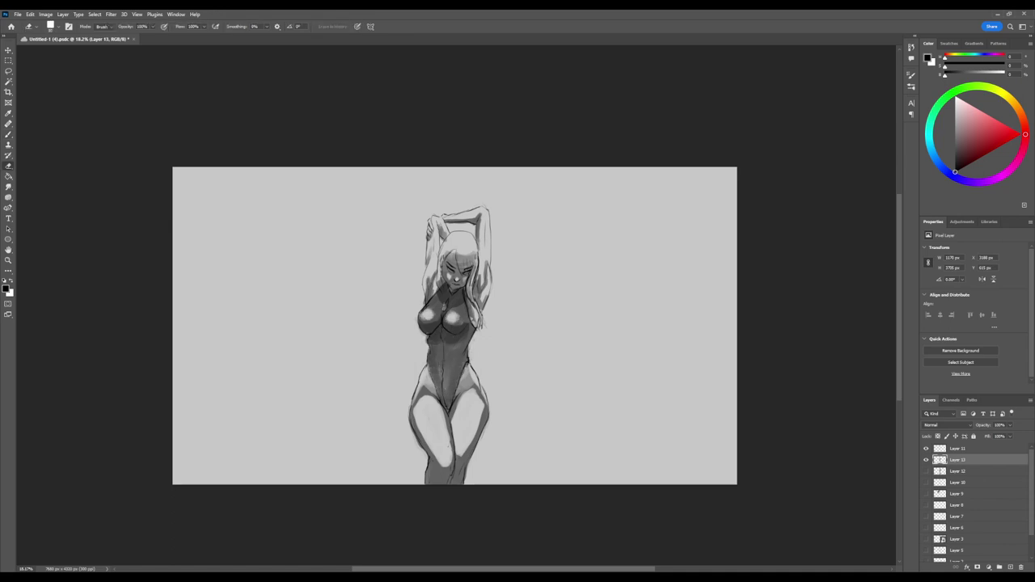
- Erase a soft highlight along the bodysuit's abdomen and sample the grey beside it
{"action": "mouse_move", "coordinate": [440, 357]}
{"action": "left_mouse_down"}
{"action": "mouse_move", "coordinate": [456, 396]}
{"action": "mouse_move", "coordinate": [442, 399]}
{"action": "mouse_move", "coordinate": [449, 410]}
{"action": "mouse_move", "coordinate": [438, 385]}
{"action": "left_mouse_up"}
{"action": "key", "text": "b"}
{"action": "left_click", "coordinate": [435, 371], "text": "alt"}
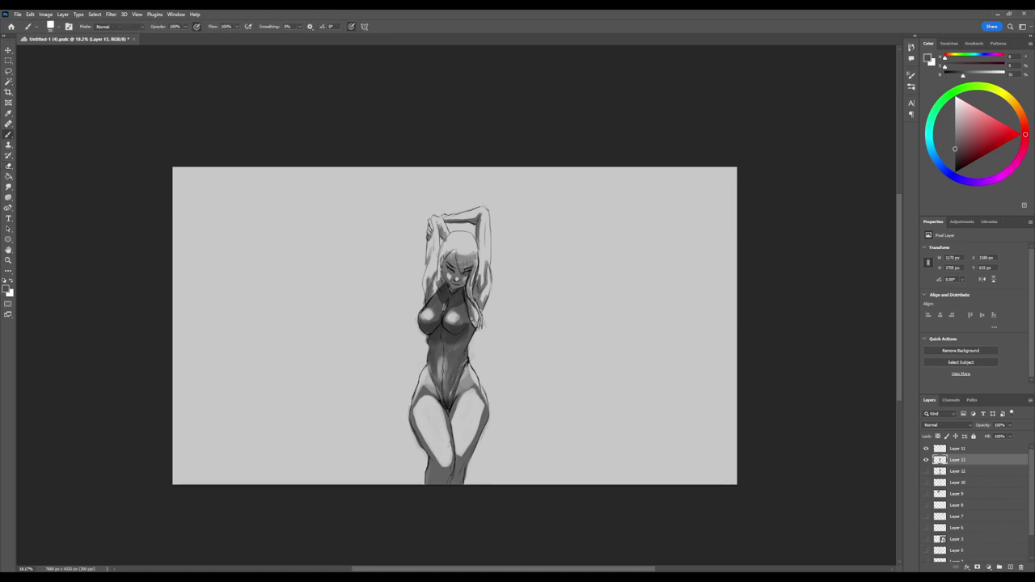
- Sample the darkest bodysuit tone, adjust the brush size and deepen the shadow beneath the chest
{"action": "left_click", "coordinate": [443, 324], "text": "alt"}
{"action": "key", "text": "]"}
{"action": "key", "text": "]"}
{"action": "key", "text": "]"}
{"action": "key", "text": "]"}
{"action": "key", "text": "]"}
{"action": "key", "text": "]"}
{"action": "mouse_move", "coordinate": [436, 332]}
{"action": "left_mouse_down"}
{"action": "mouse_move", "coordinate": [460, 331]}
{"action": "mouse_move", "coordinate": [459, 354]}
{"action": "mouse_move", "coordinate": [433, 338]}
{"action": "left_mouse_up"}
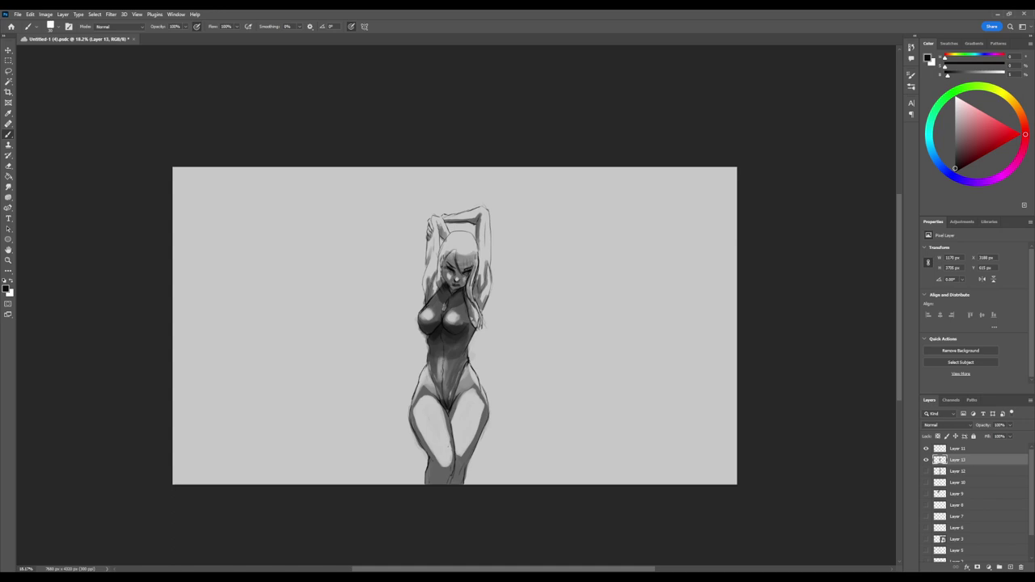
- Paint over the bright chest highlights with greys sampled from the bodysuit, and sample a darker tone for further shading
{"action": "mouse_move", "coordinate": [471, 304]}
{"action": "left_mouse_down"}
{"action": "mouse_move", "coordinate": [474, 329]}
{"action": "mouse_move", "coordinate": [502, 324]}
{"action": "left_mouse_up"}
{"action": "key", "text": "ctrl+space"}
{"action": "key", "text": "b"}
{"action": "left_click", "coordinate": [459, 313], "text": "alt"}
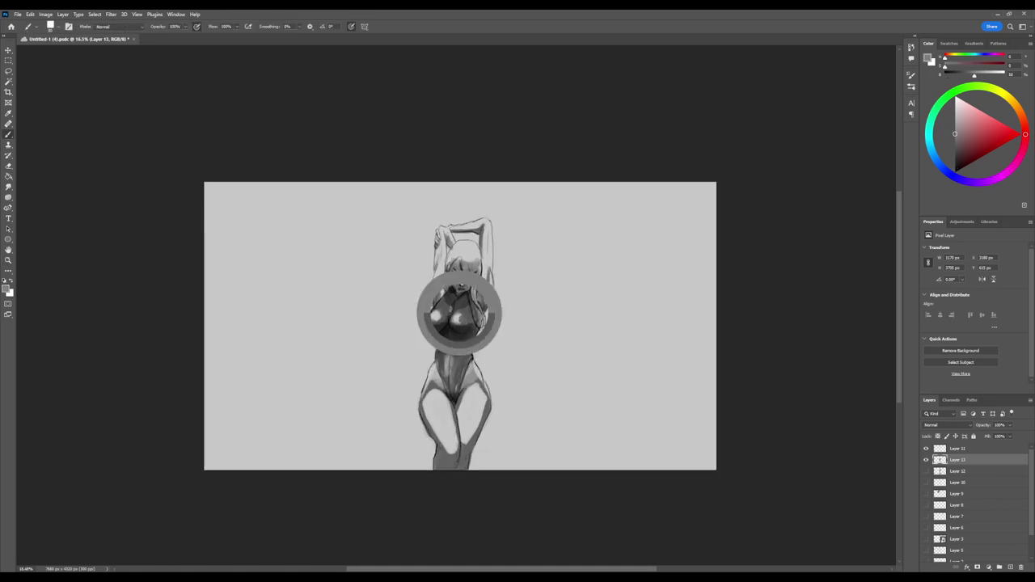
{"action": "left_click", "coordinate": [443, 323], "text": "alt"}
{"action": "left_click_drag", "start_coordinate": [434, 313], "coordinate": [439, 320]}
{"action": "left_click_drag", "start_coordinate": [454, 313], "coordinate": [460, 320]}
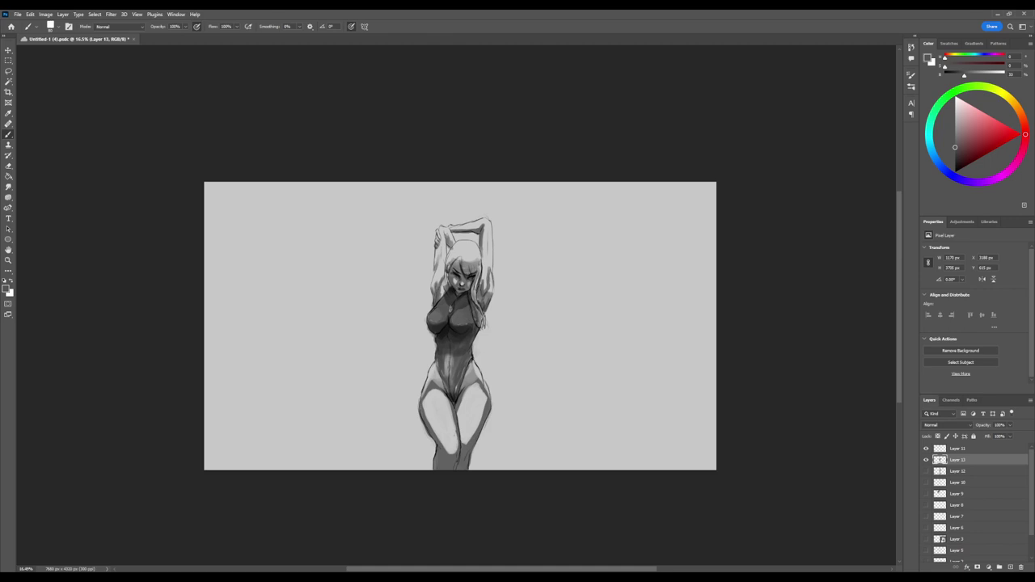
{"action": "left_click", "coordinate": [467, 323], "text": "alt"}
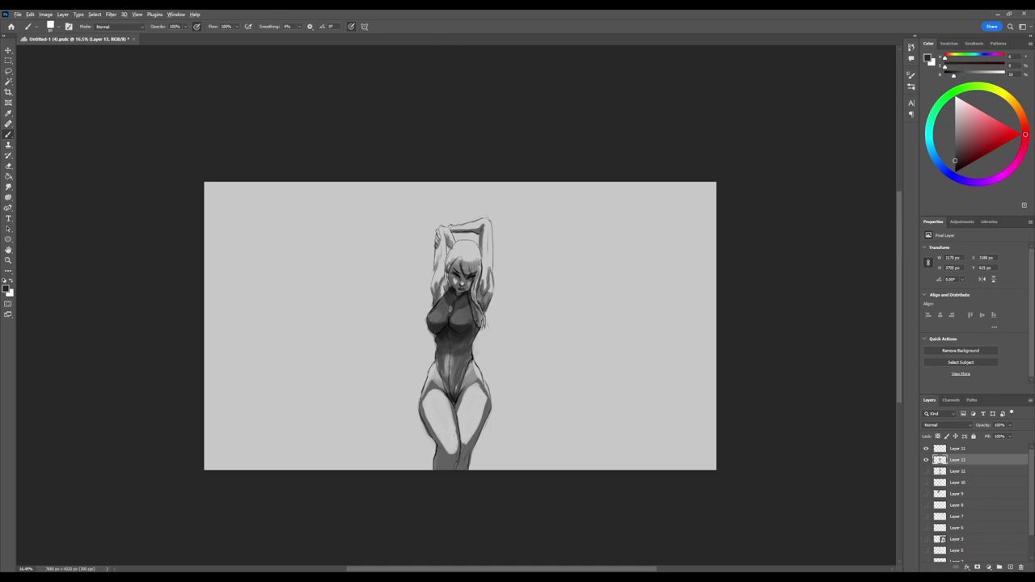